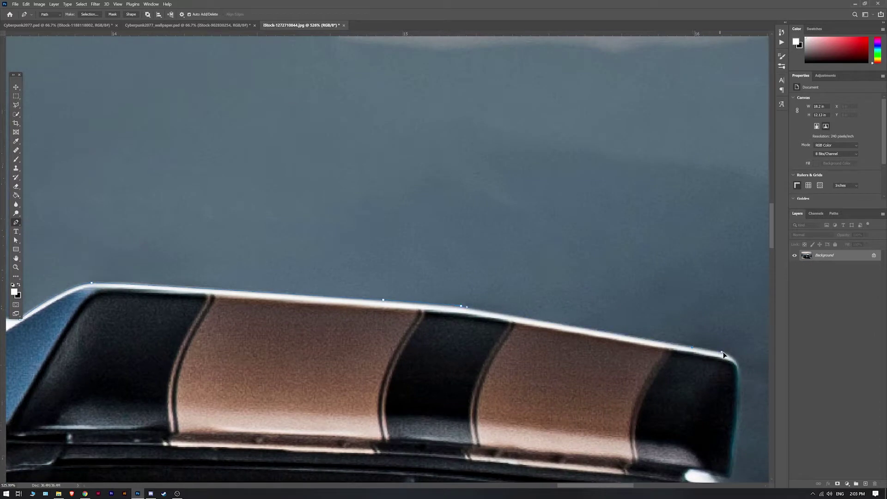
- Trace the car's rear with the Pen tool along the spoiler, bumper, underside and rear tire, and close the path around the reflection
scroll(470, 331, "down", 5)
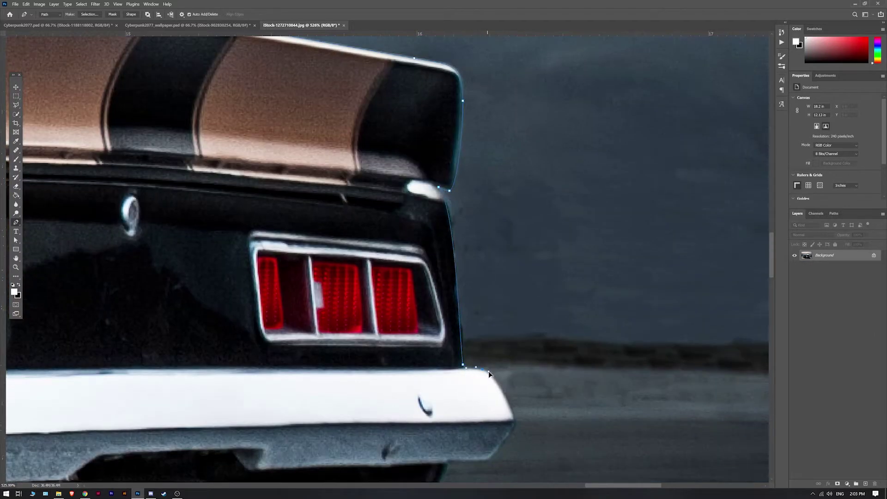
scroll(516, 431, "down", 8)
scroll(501, 334, "left", 6)
left_click_drag(373, 425, 410, 410)
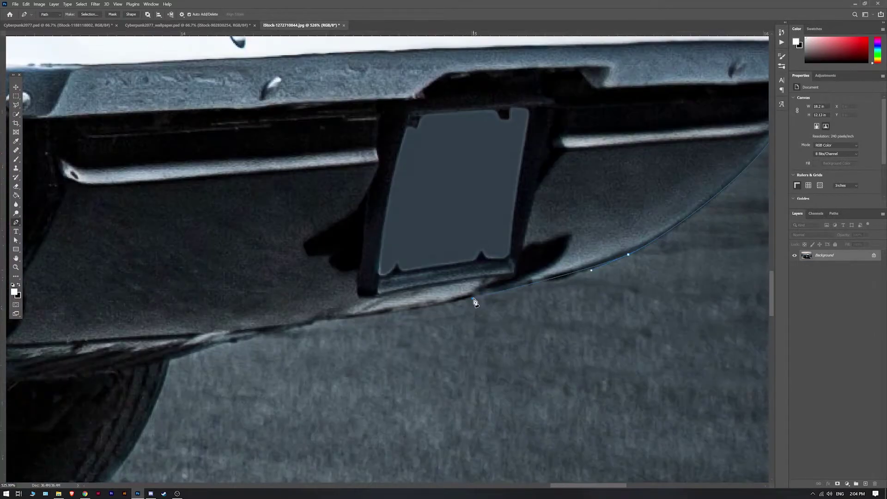
scroll(258, 346, "down", 5)
scroll(352, 248, "left", 5)
left_click(320, 274)
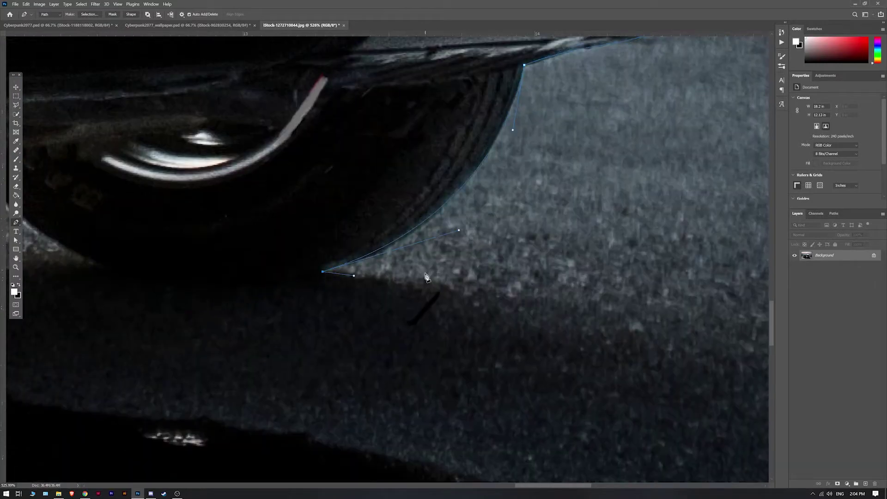
key("ctrl+0")
key("ctrl+1")
scroll(184, 323, "up", 5)
scroll(216, 288, "left", 1)
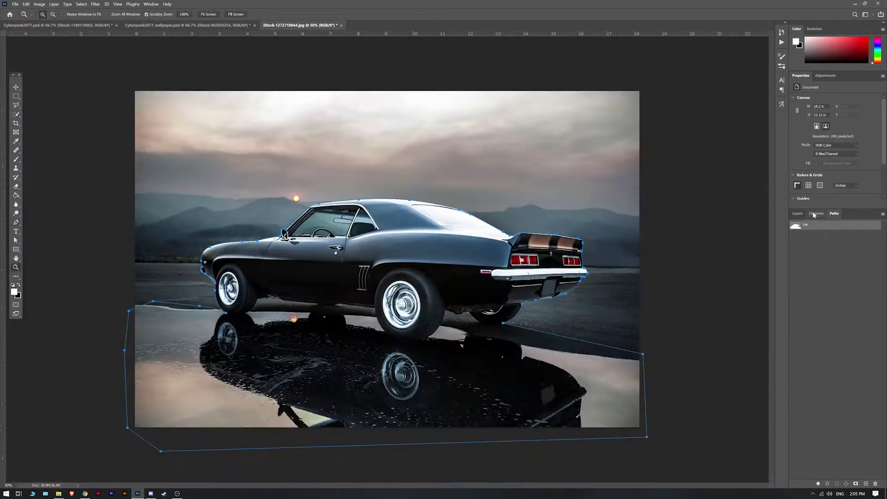
- Convert the car photo's layer to a smart object, and scale the car down and position it on the street in the wallpaper document
right_click(852, 255)
left_click(779, 287)
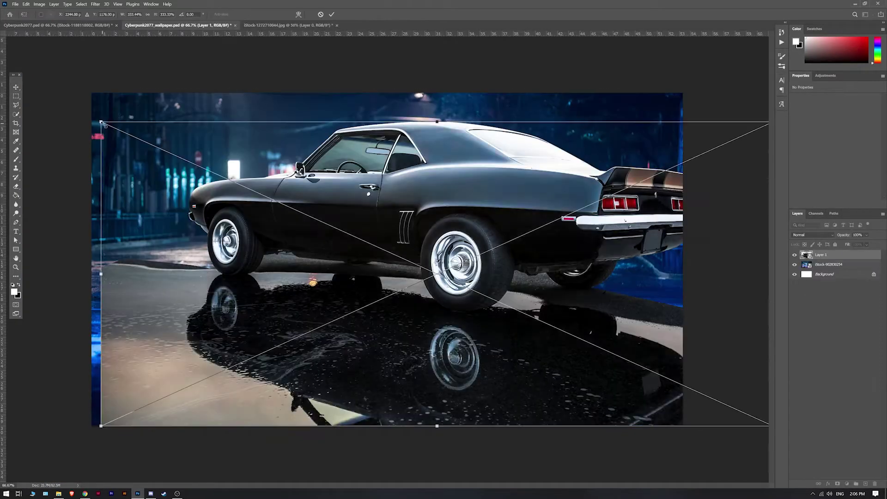
left_click_drag(772, 425, 594, 416)
left_click_drag(398, 258, 402, 266)
key("Return")
- Paint black on the car layer's mask with a soft brush to blend the edges of the reflection into the wet street
key("b")
left_click(31, 15)
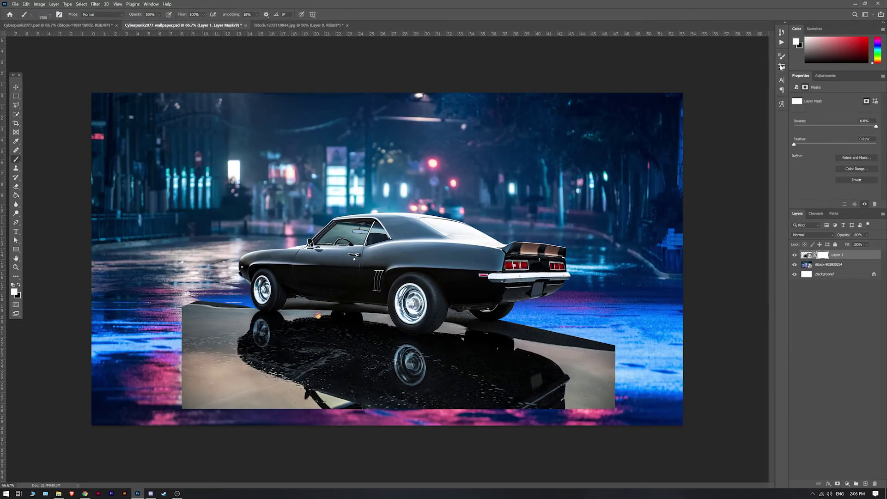
left_click(781, 56)
scroll(702, 162, "down", 2)
left_click(733, 372)
key("bracketleft")
key("bracketleft")
key("bracketleft")
key("bracketleft")
key("bracketleft")
key("bracketleft")
key("bracketleft")
key("bracketleft")
key("bracketleft")
key("bracketright")
key("bracketright")
left_click_drag(628, 328, 148, 379)
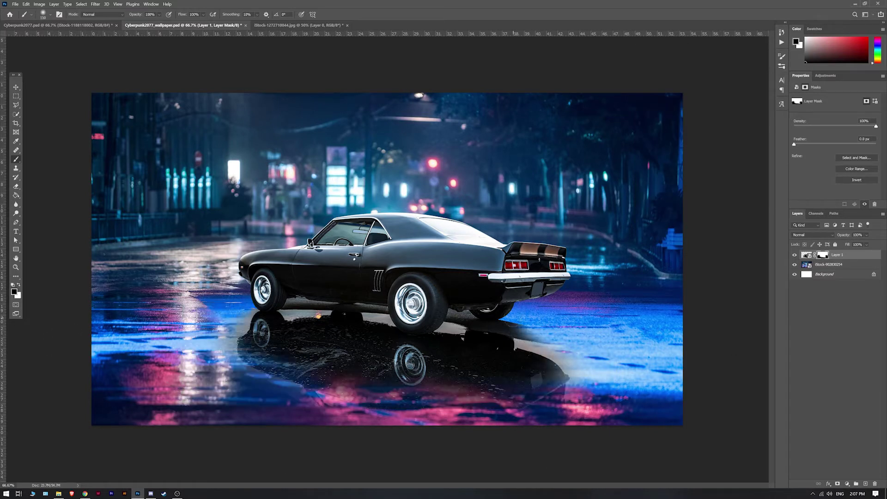
key("bracketright")
left_click_drag(562, 332, 44, 365)
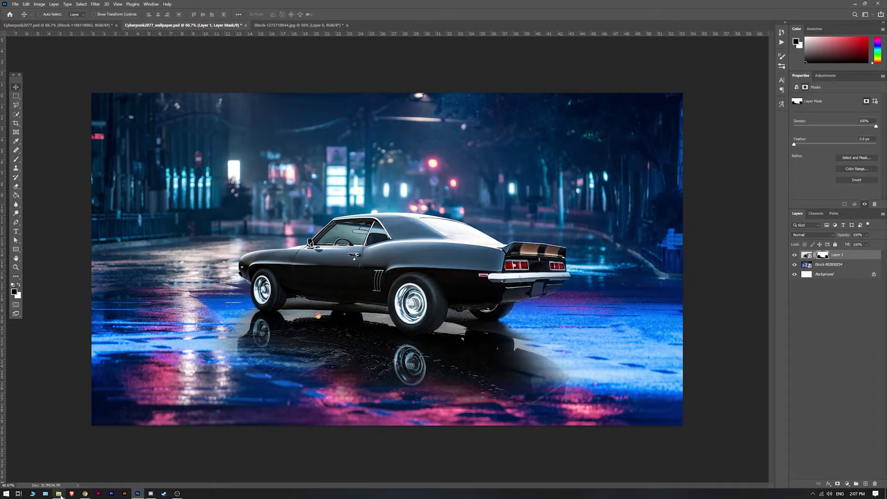
- Open the neon street photo iStock-1188118008.jpg and convert its background layer to a smart object
left_click(59, 493)
double_click(442, 298)
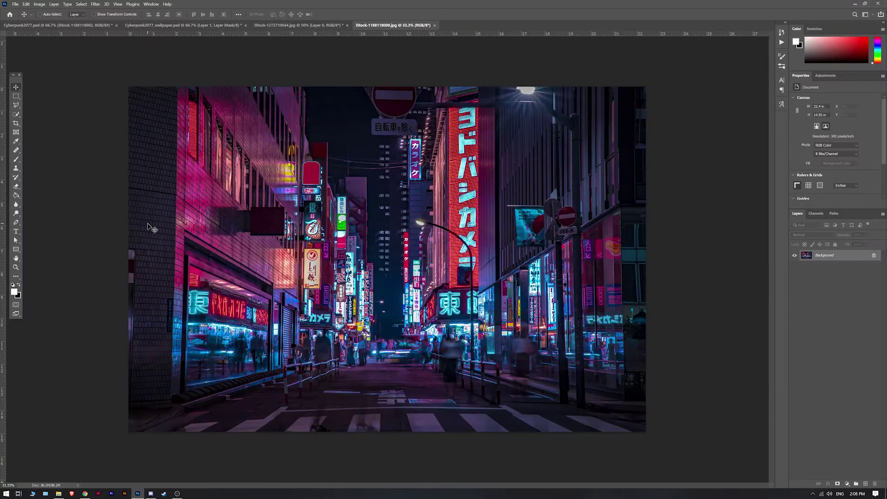
right_click(822, 255)
left_click(831, 300)
- Outline the buildings beside the sky with the Polygonal Lasso, following the wall lamps and the lit karaoke sign
key("ctrl+plus")
scroll(434, 175, "up", 3)
key("l")
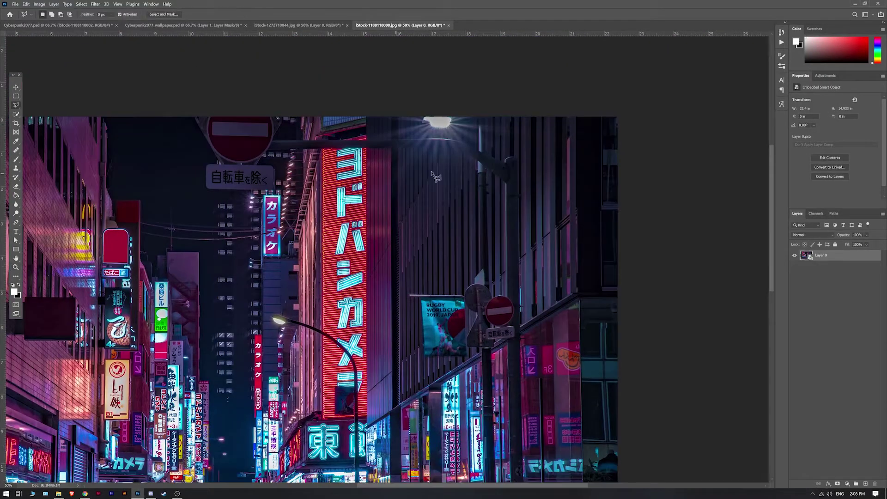
scroll(241, 427, "up", 2)
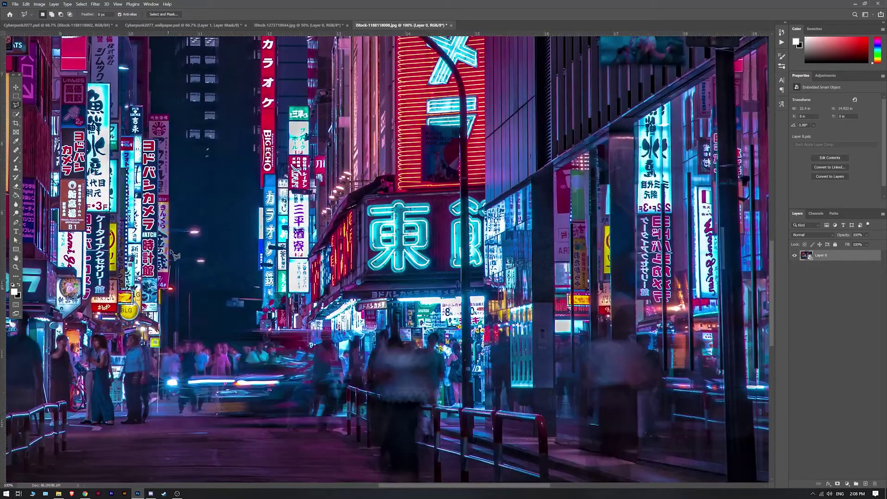
scroll(174, 255, "up", 5)
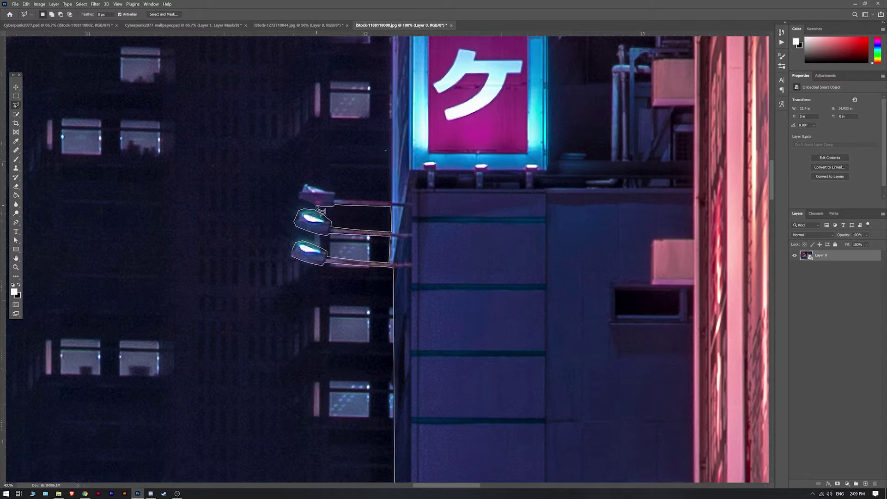
scroll(394, 205, "down", 4)
scroll(424, 287, "up", 4)
scroll(424, 286, "down", 1)
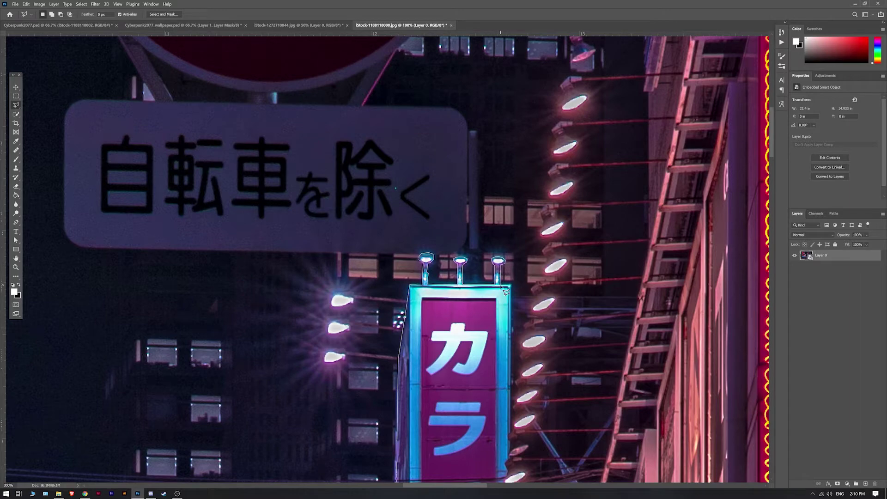
scroll(505, 290, "down", 3)
scroll(373, 115, "down", 2)
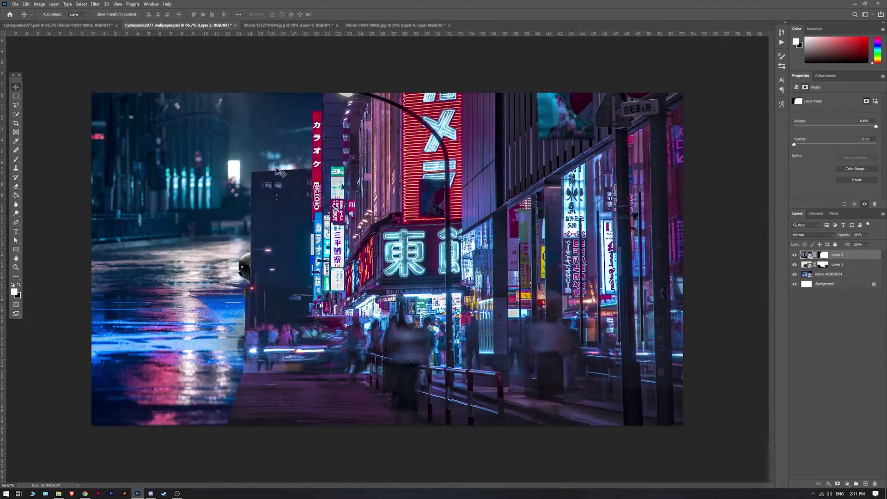
- Scale the mirrored neon street layer in the wallpaper document and move it beneath the car layer
left_click_drag(720, 398, 550, 382)
key("ctrl+minus")
key("Return")
key("ctrl+bracketleft")
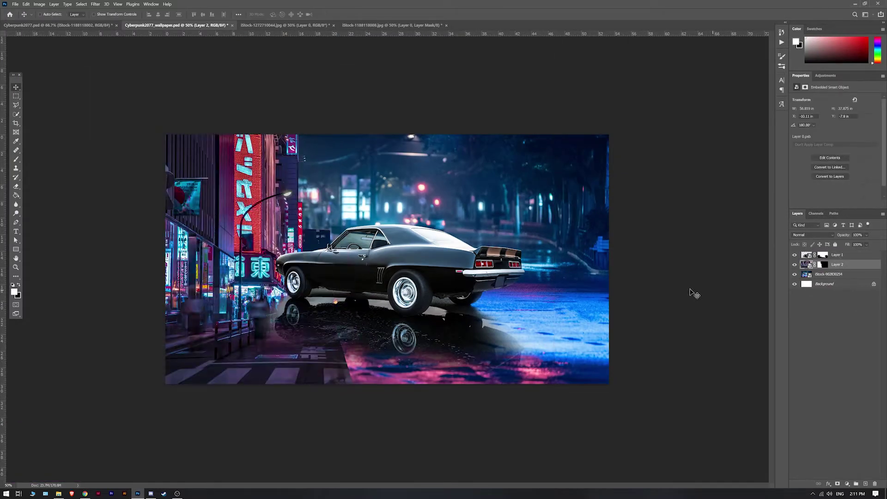
- Scale, rotate and move the neon street layer so its buildings line the left side of the road
key("ctrl+t")
left_click_drag(79, 68, 129, 113)
left_click_drag(538, 382, 547, 355)
left_click_drag(434, 217, 394, 212)
key("Return")
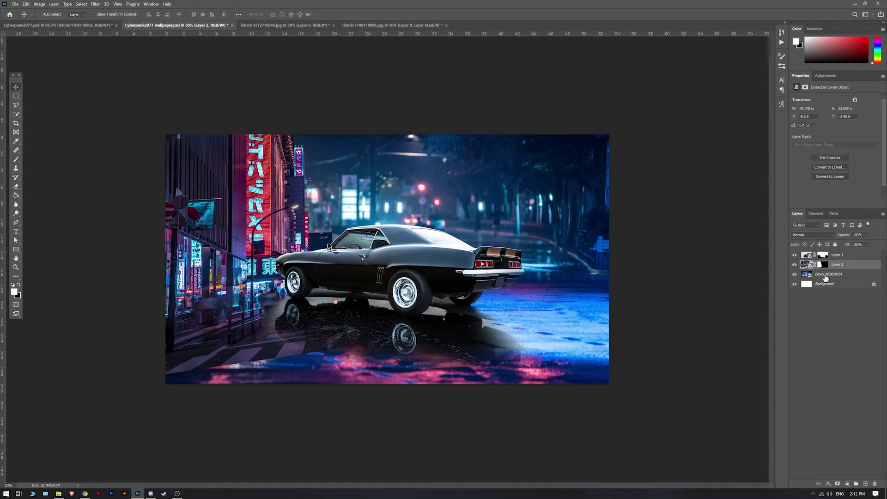
- Scale the car layer down and move it lower on the road
key("alt+bracketright")
key("ctrl+t")
left_click_drag(284, 326, 295, 339)
- Paint on the neon street layer's mask to blend its pavement into the wet road
left_click(823, 264)
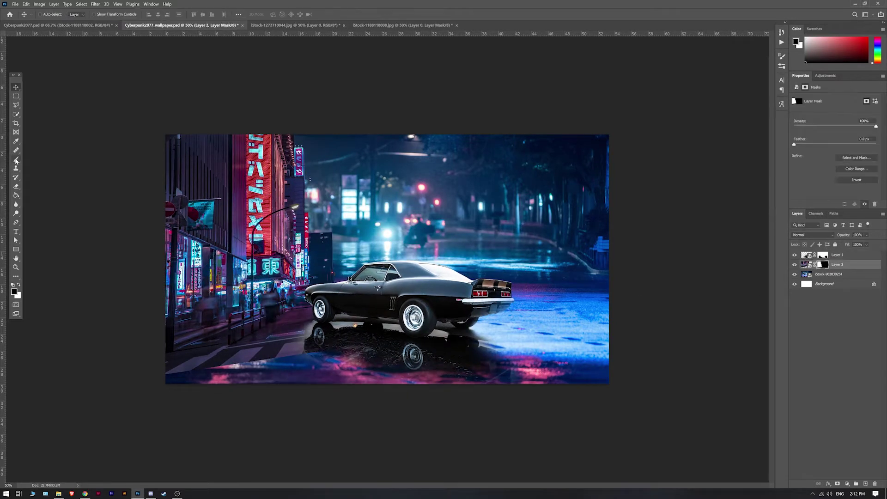
key("b")
key("x")
left_click_drag(231, 383, 346, 244)
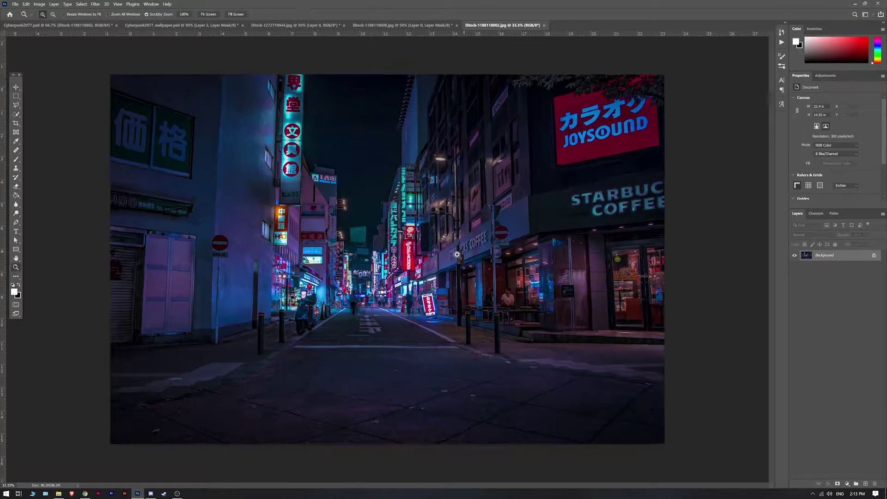
- Convert the background layer of iStock-1188118002.jpg to a smart object
scroll(214, 234, "up", 8)
left_click_drag(214, 233, 252, 402)
right_click(826, 255)
left_click(775, 324)
- Trace the buildings against the sky with the Pen tool, around the green billboard and up to the vertical neon sign
key("p")
left_click_drag(243, 104, 272, 256)
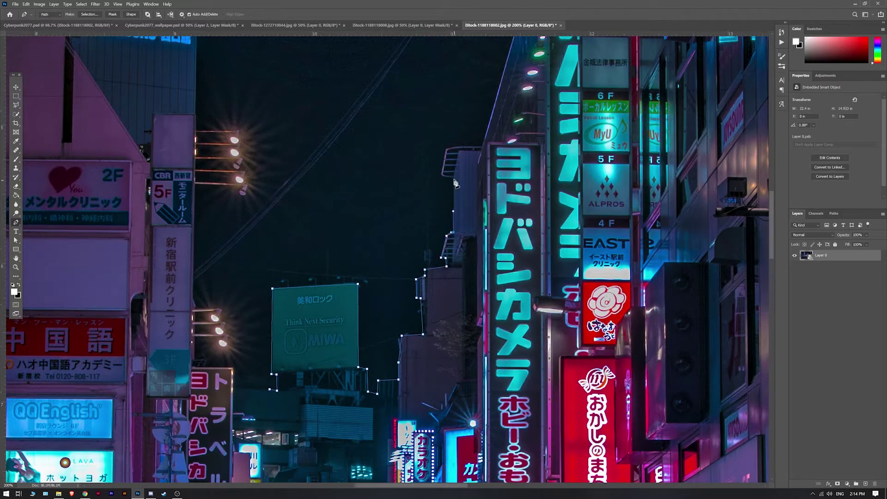
left_click_drag(544, 116, 484, 345)
scroll(494, 178, "down", 5)
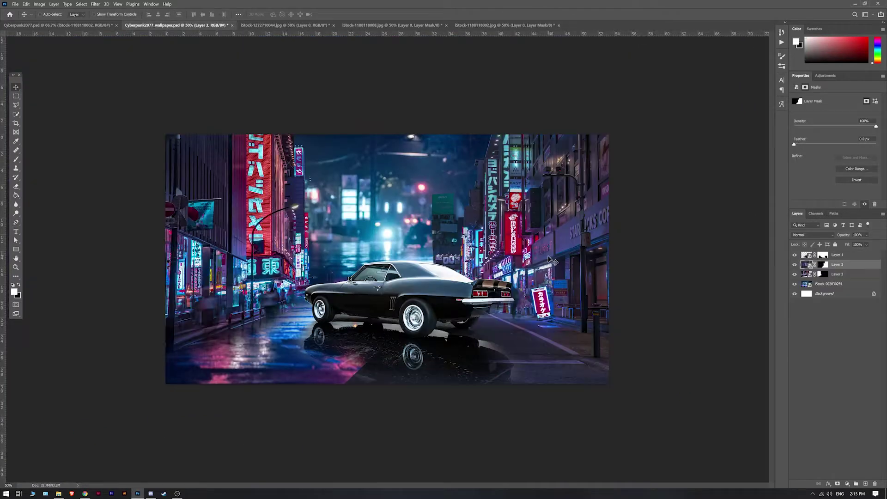
- Move the coffee shop street layer and scale it down so its buildings line the right side of the road
left_click_drag(545, 257, 501, 214)
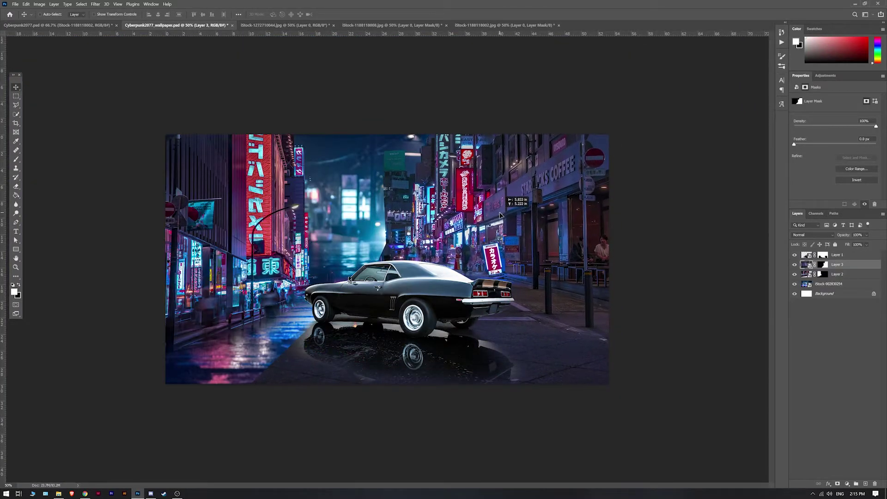
key("ctrl+t")
key("ctrl+minus")
left_click_drag(213, 99, 252, 123)
key("ctrl+plus")
mouse_move(582, 231)
left_mouse_down()
mouse_move(594, 230)
mouse_move(586, 236)
left_mouse_up()
key("ctrl+t")
key("ctrl+minus")
left_click_drag(673, 390, 573, 320)
key("Return")
- Scale the car down slightly and move it further left on the road between the two rows of buildings
left_click_drag(483, 290, 420, 287)
left_click_drag(492, 343, 469, 341)
key("Return")
key("ctrl+plus")
mouse_move(394, 286)
left_mouse_down()
mouse_move(376, 244)
mouse_move(364, 290)
left_mouse_up()
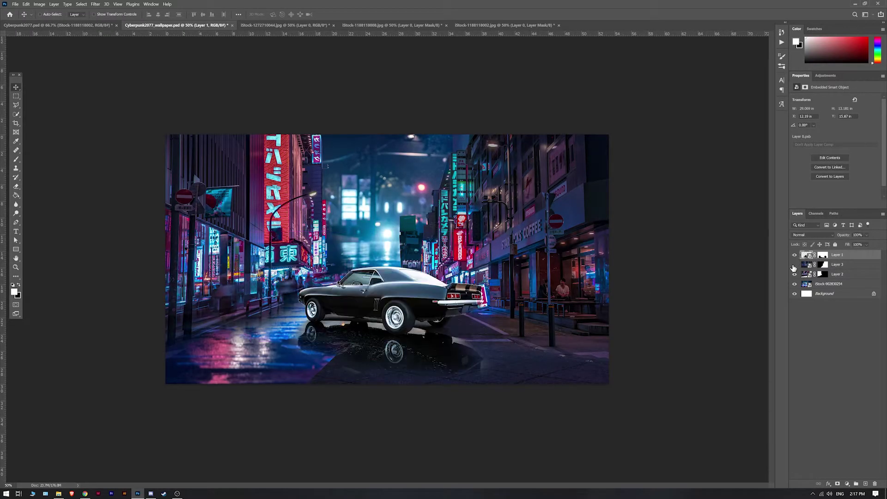
- Paint out the coffee shop street's pavement on its layer mask to reveal the wet road beneath
left_click(823, 265)
key("b")
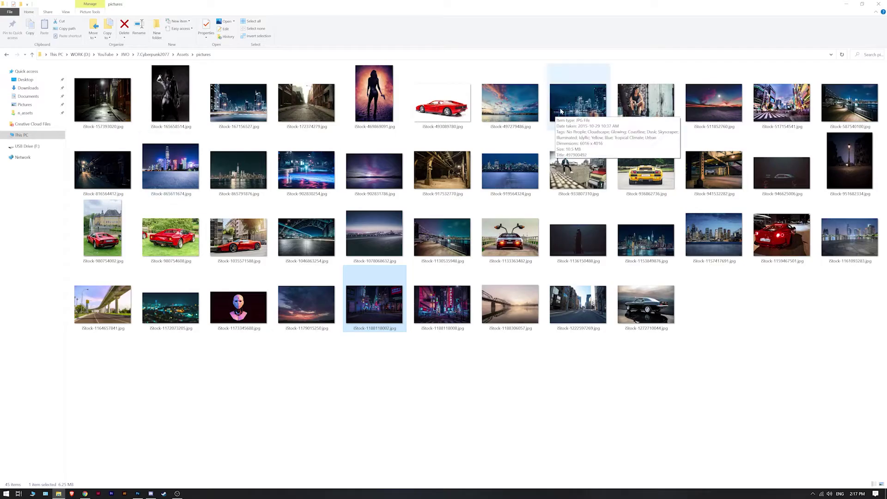
- Place the skyline photo iStock-497900492.jpg behind the street layers and position it in the gap between the buildings
left_click(574, 99)
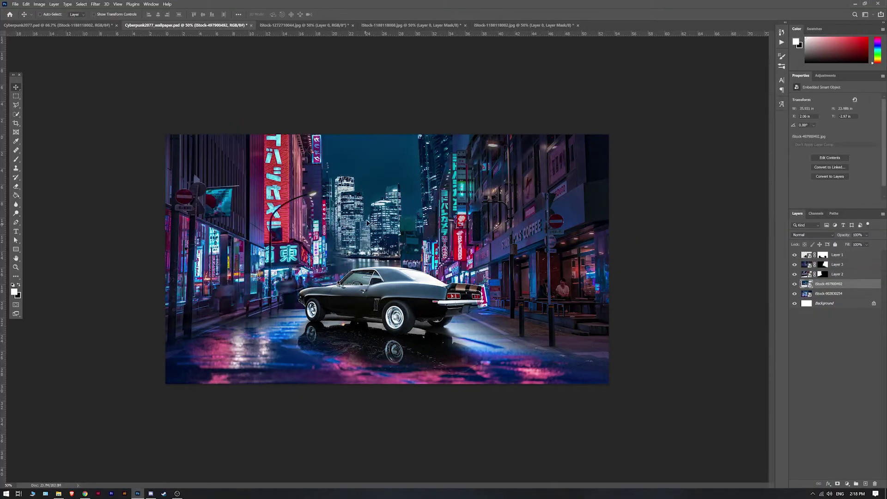
left_click_drag(367, 223, 429, 206)
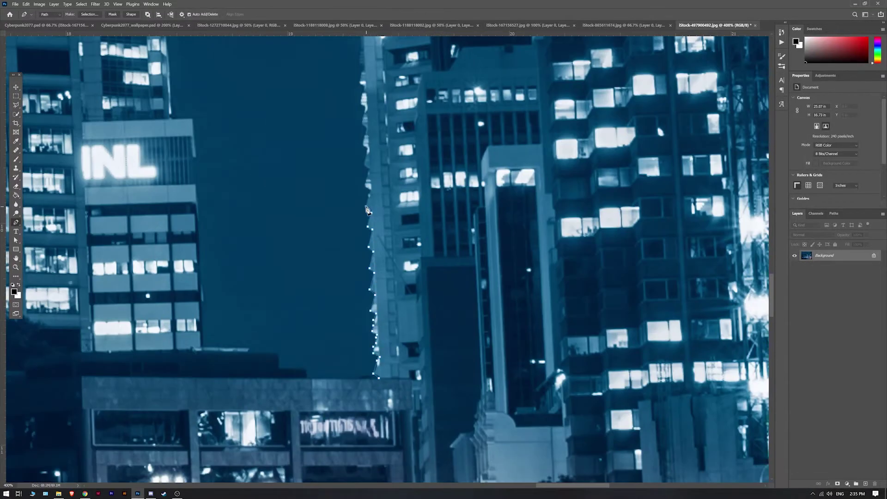
- Trace the left edge of the towers upward with the Pen tool, following each curved balcony
scroll(367, 210, "up", 10)
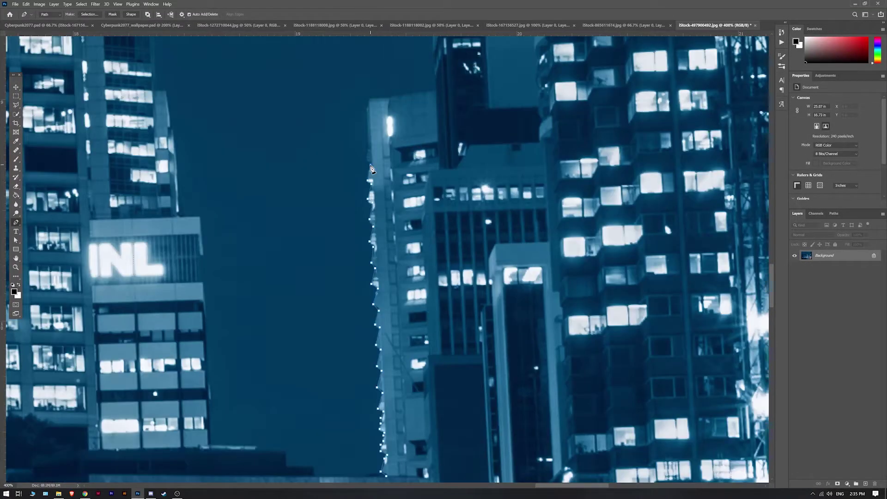
scroll(481, 233, "up", 10)
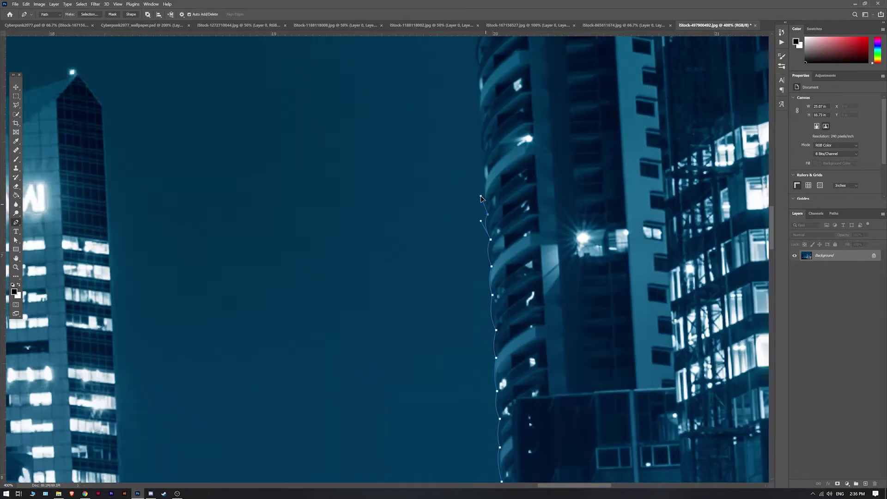
scroll(544, 264, "up", 5)
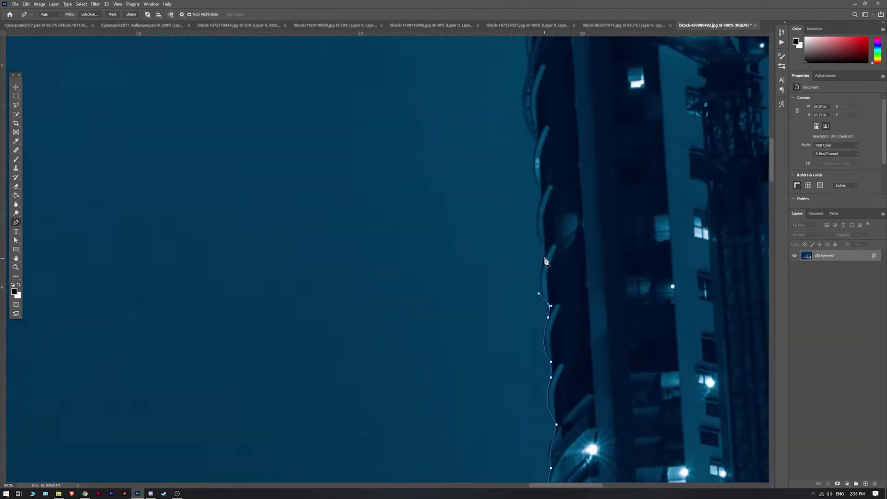
scroll(549, 248, "up", 20)
scroll(548, 247, "right", 15)
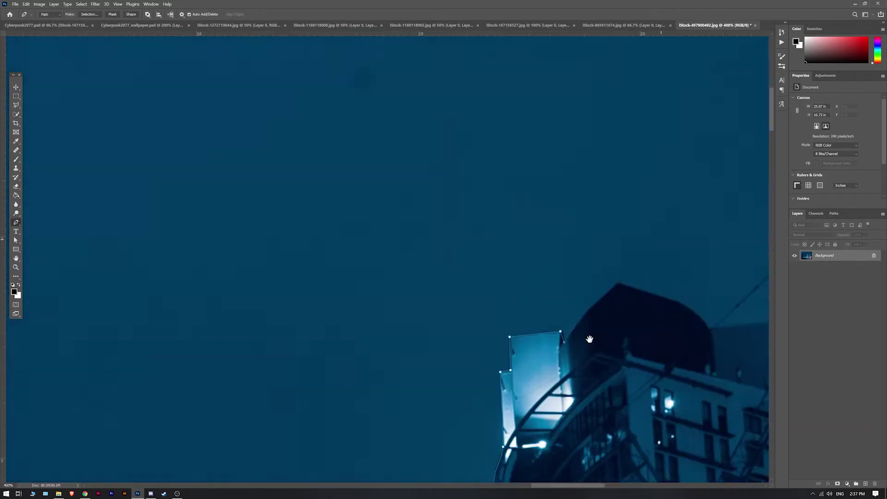
- Continue the path over the rooftop billboard, the domed roof and the crane to the adjoining flat roof
left_click(524, 149)
scroll(531, 185, "up", 6)
scroll(531, 184, "right", 2)
left_click(517, 213)
left_click(540, 201)
left_click(658, 383)
left_click(677, 398)
scroll(678, 397, "right", 8)
left_click(405, 288)
left_click(412, 303)
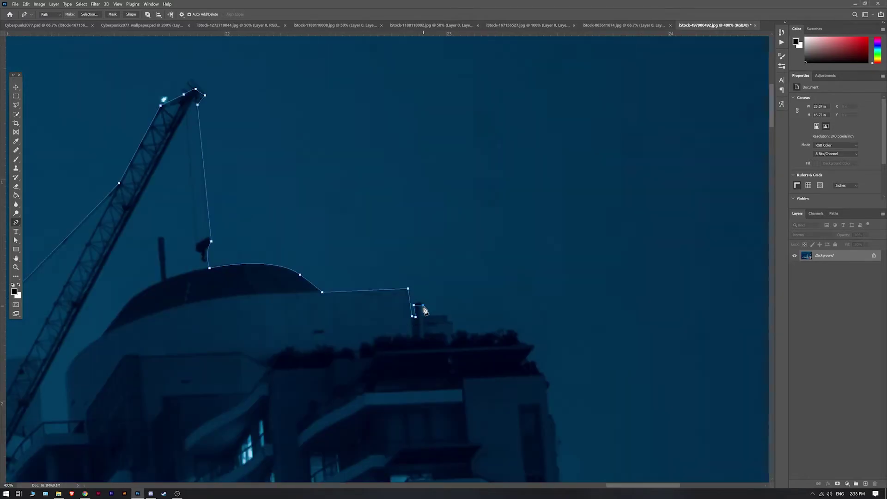
- Extend the path along the remaining rooftops and up the edge of the rightmost tower
scroll(412, 303, "down", 2)
left_click(377, 227)
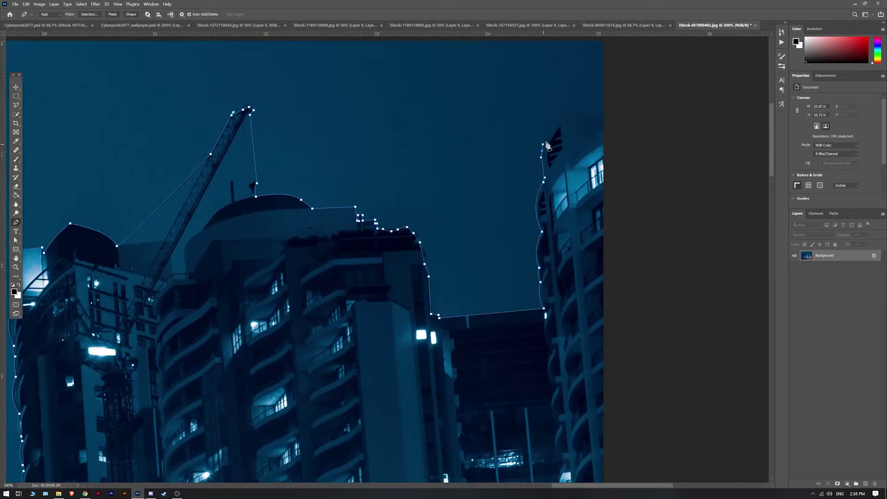
key("ctrl+minus")
key("ctrl+minus")
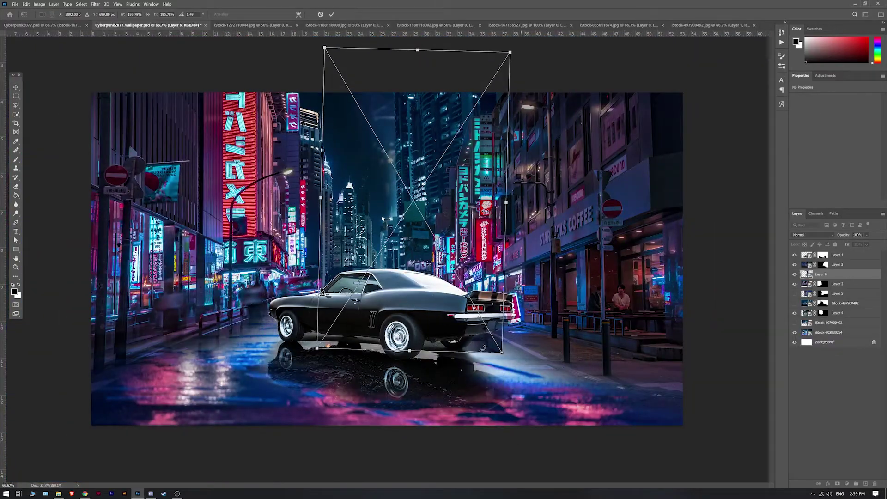
- Scale, tilt and position the tower cutout on Layer 6 between the street buildings, and paint its layer mask to blend it in
left_click_drag(482, 347, 486, 343)
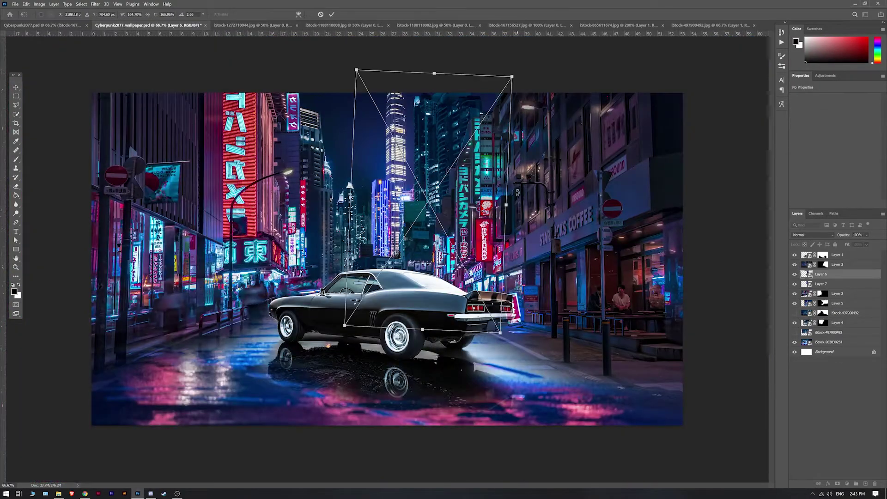
key("Return")
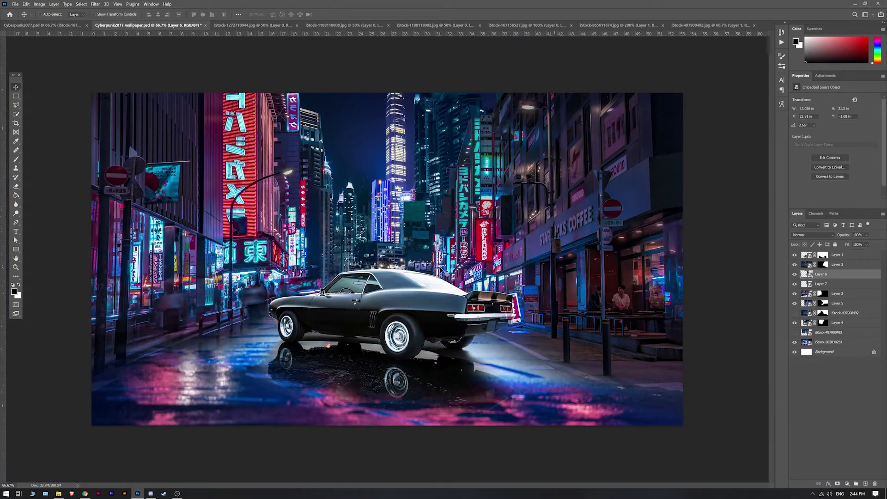
key("b")
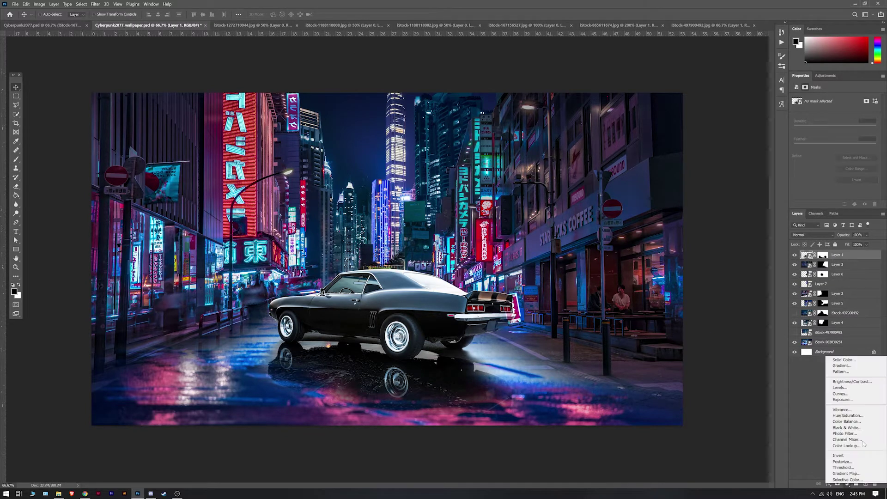
- Add a Color Balance adjustment clipped to the car on Layer 1, shifting its midtones toward cyan (-33) and blue (+46)
left_click(847, 483)
left_click_drag(826, 137, 842, 138)
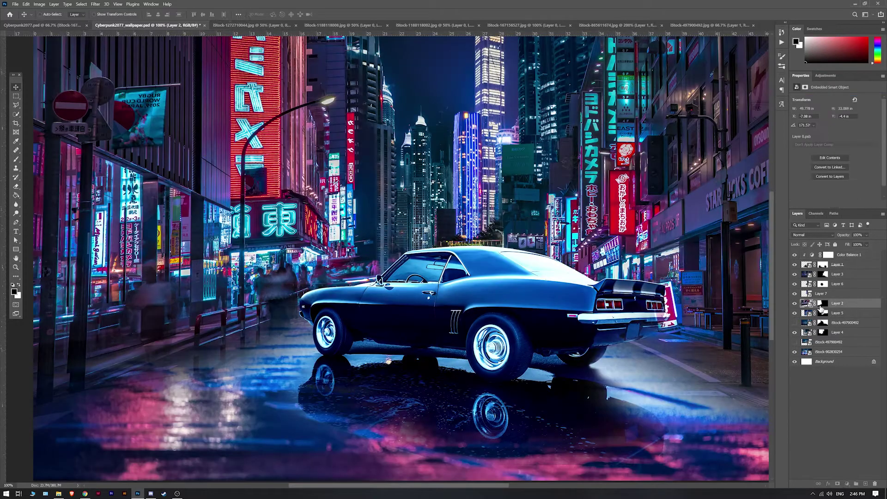
- Nudge the building on Layer 2 slightly sideways and toggle the car layer's visibility
mouse_move(93, 323)
left_mouse_down()
mouse_move(176, 369)
mouse_move(201, 357)
mouse_move(259, 364)
mouse_move(157, 388)
left_mouse_up()
key("ctrl+0")
key("v")
mouse_move(215, 150)
left_mouse_down()
mouse_move(183, 155)
mouse_move(205, 148)
left_mouse_up()
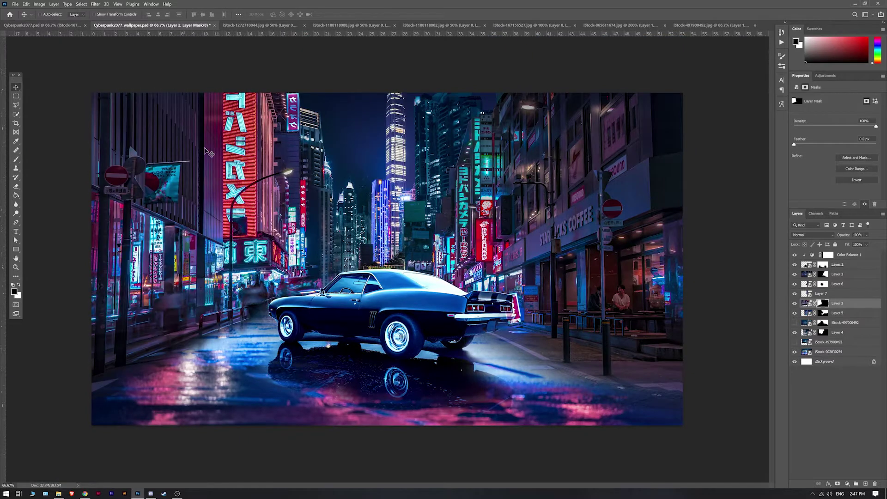
left_click(794, 265)
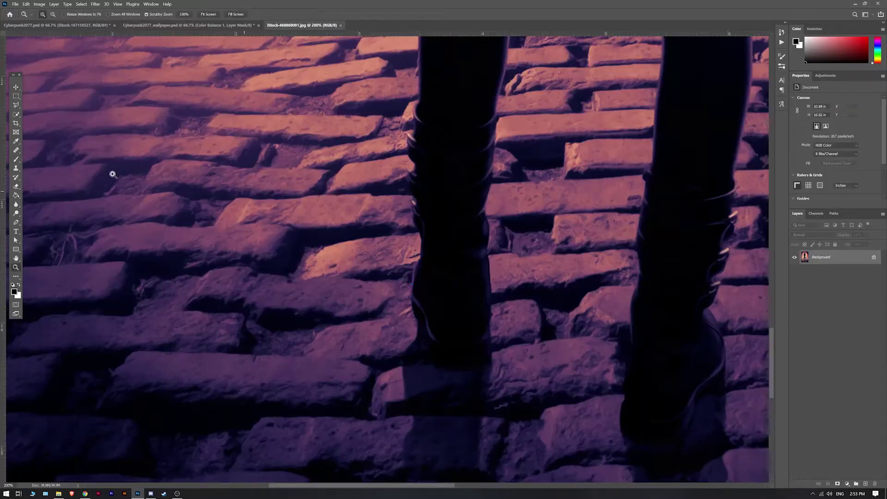
- Trace the woman's outline with the Pen tool from the creased boot up the leg and around the fingers of her empty hand
scroll(462, 249, "up", 3)
left_click_drag(461, 249, 579, 86)
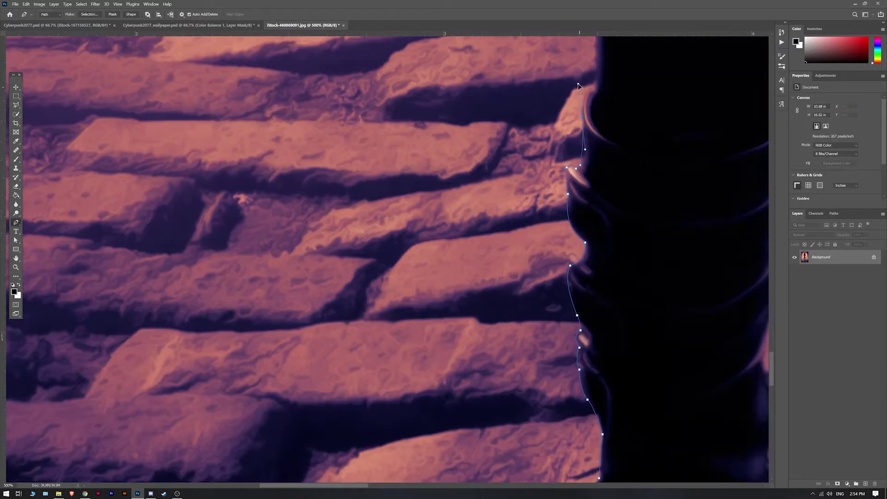
scroll(578, 86, "up", 15)
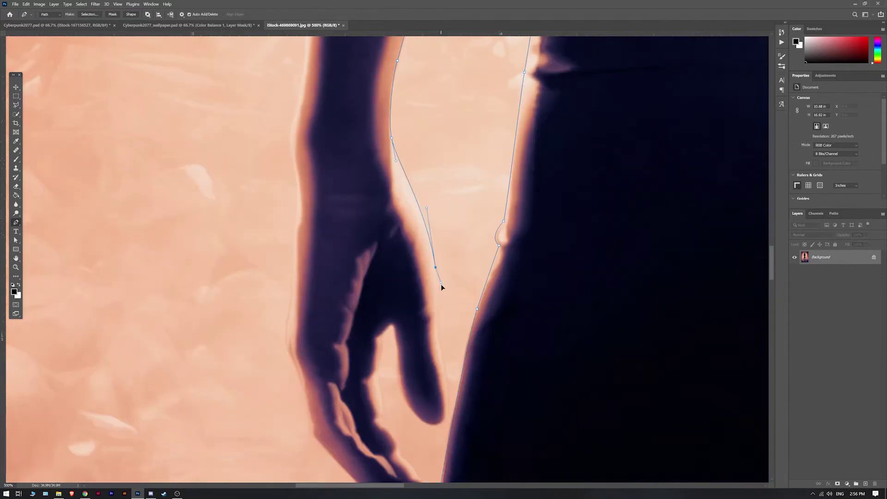
left_click_drag(383, 253, 388, 227)
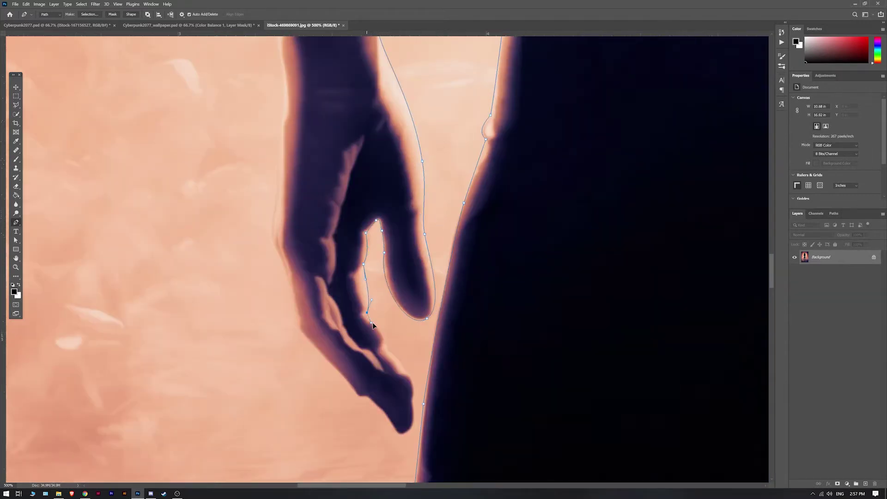
left_click_drag(373, 326, 507, 414)
- Continue the Pen path around the pistol and down the legs to the boot on the cobblestones
left_click_drag(502, 294, 588, 264)
left_click_drag(672, 314, 602, 223)
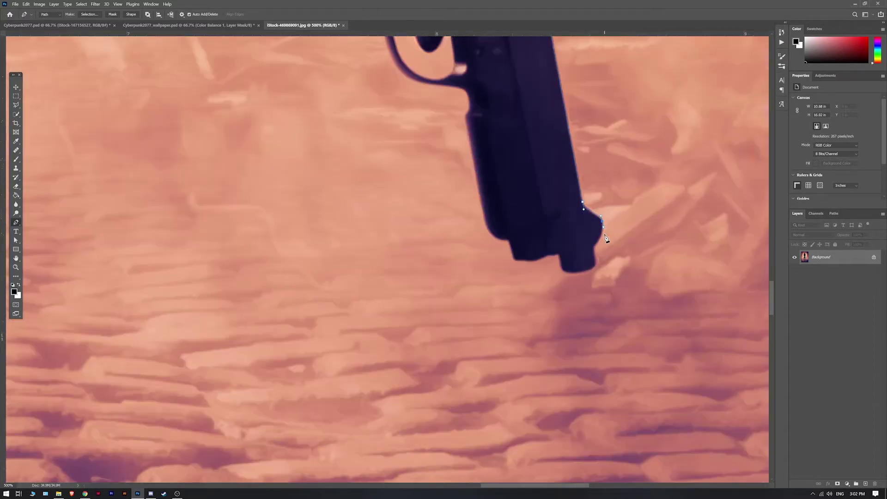
left_click_drag(547, 256, 493, 165)
left_click_drag(362, 151, 498, 236)
left_click_drag(479, 95, 408, 257)
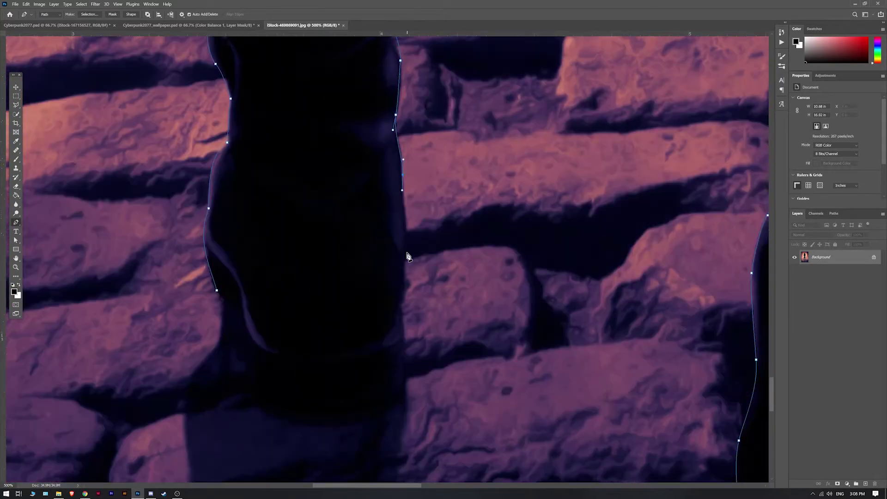
- Refine the woman's hair edges in Select and Mask, using a black preview background at 50% opacity
key("ctrl+minus")
key("ctrl+minus")
key("ctrl+0")
key("ctrl+alt+r")
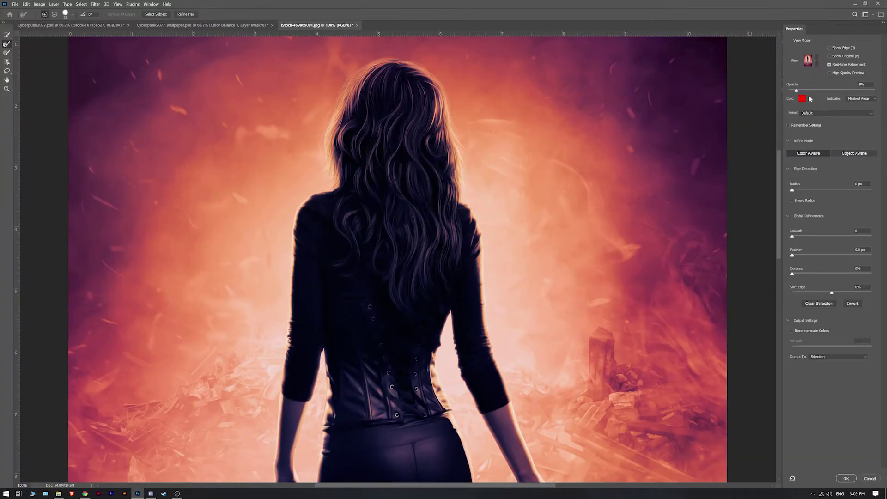
left_click(807, 60)
left_click(813, 74)
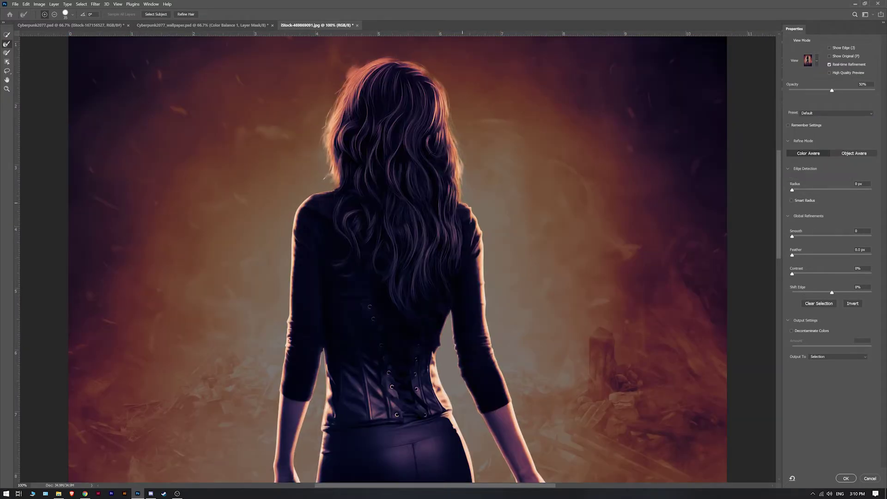
key("Return")
- Bring the woman cutout into the wallpaper, scale it down and place her standing in front of the car
scroll(258, 443, "down", 3)
left_click_drag(368, 73, 370, 231)
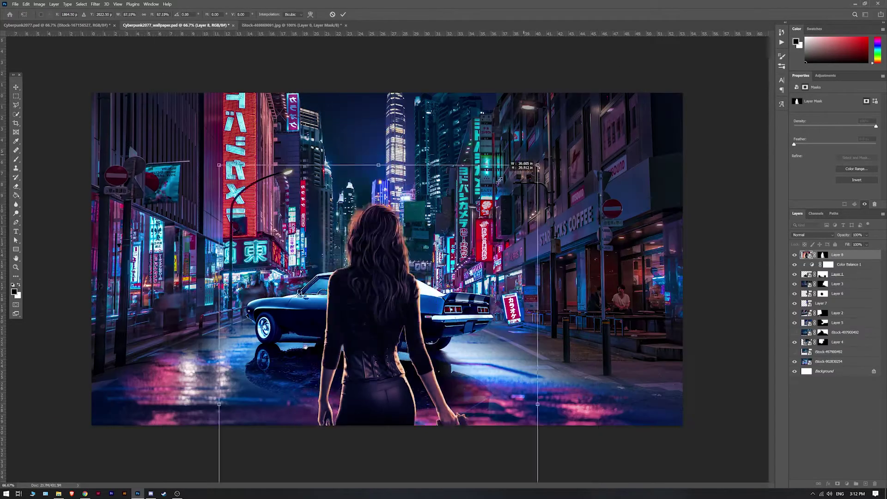
left_click_drag(498, 180, 390, 198)
mouse_move(342, 277)
left_mouse_down()
mouse_move(336, 291)
mouse_move(348, 289)
left_mouse_up()
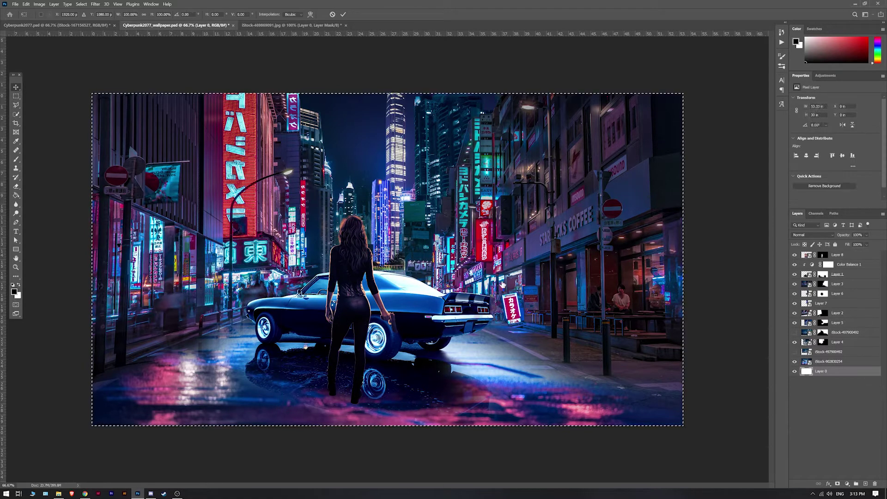
- Shift the composition and the skyscraper sideways around the centre guide, and add a Color Balance adjustment for the woman
left_click_drag(146, 226, 172, 229)
left_click_drag(394, 160, 408, 158)
left_click(847, 484)
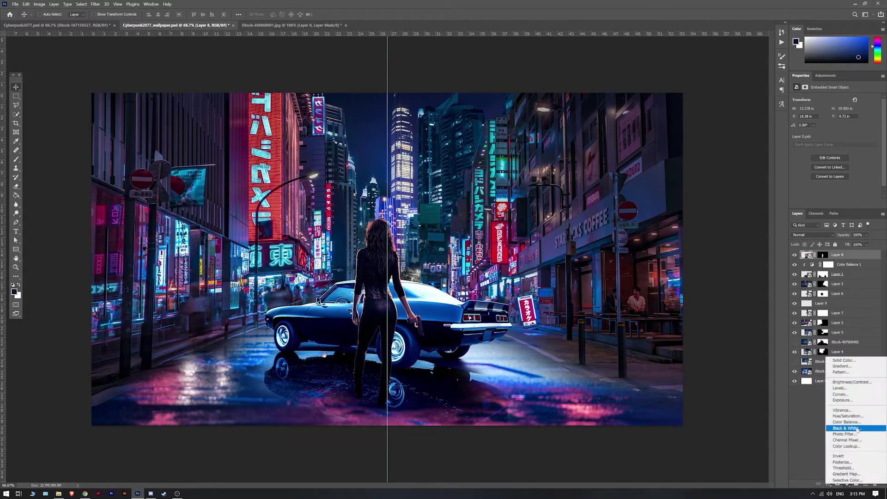
left_click(847, 409)
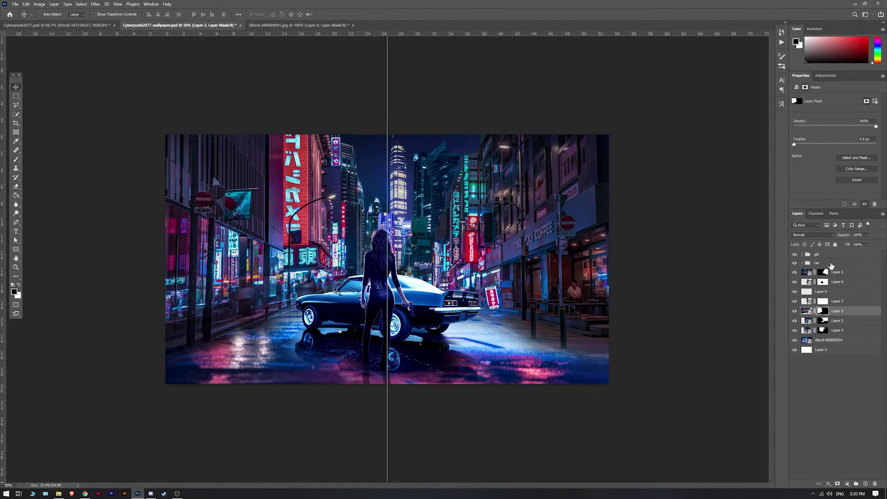
- Group the street layers as BG and apply a Blur Gallery filter to a copy of that group
mouse_move(428, 323)
left_mouse_down()
mouse_move(448, 326)
mouse_move(430, 326)
left_mouse_up()
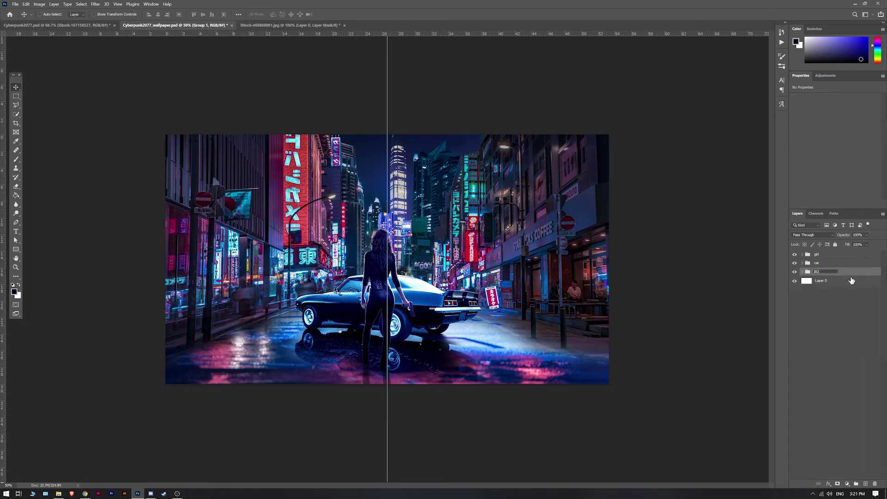
left_click(95, 4)
left_click(192, 104)
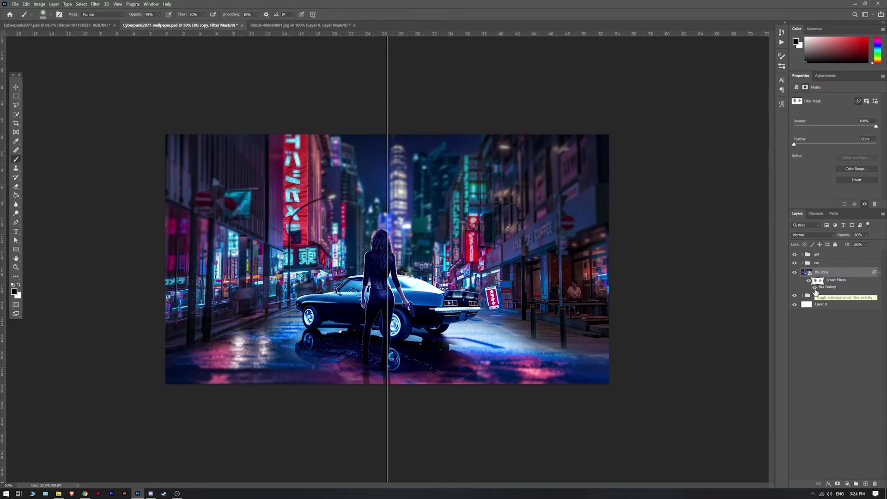
- Create a new layer above the blurred background, and choose a cloud brush and a paint colour for the haze
left_click(843, 279)
left_click(867, 485)
left_click(14, 291)
key("Return")
key("F5")
left_click(15, 292)
left_click(760, 275)
left_click(848, 266)
- Paint haze behind the car with the cloud brush, changing the foreground colour between strokes
left_click_drag(314, 268, 351, 277)
left_click(14, 291)
left_click(848, 266)
left_click(323, 264)
left_click(14, 292)
left_click(789, 319)
left_click(849, 266)
- Try the Overlay blend mode on the painted haze layer, and set it to Screen instead
left_click(813, 234)
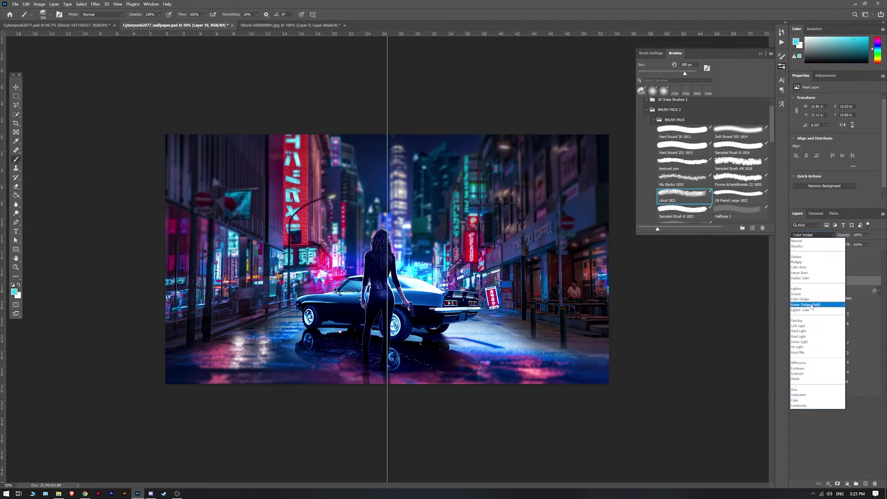
left_click(803, 320)
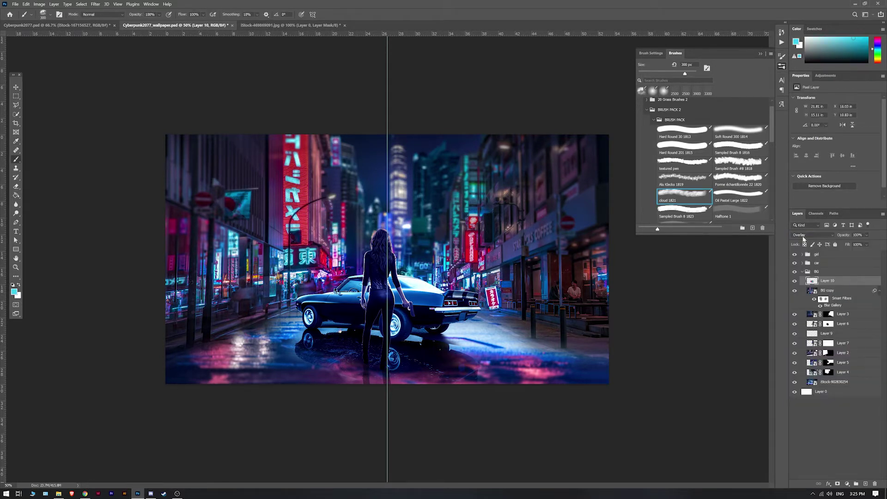
left_click(802, 237)
left_click(806, 293)
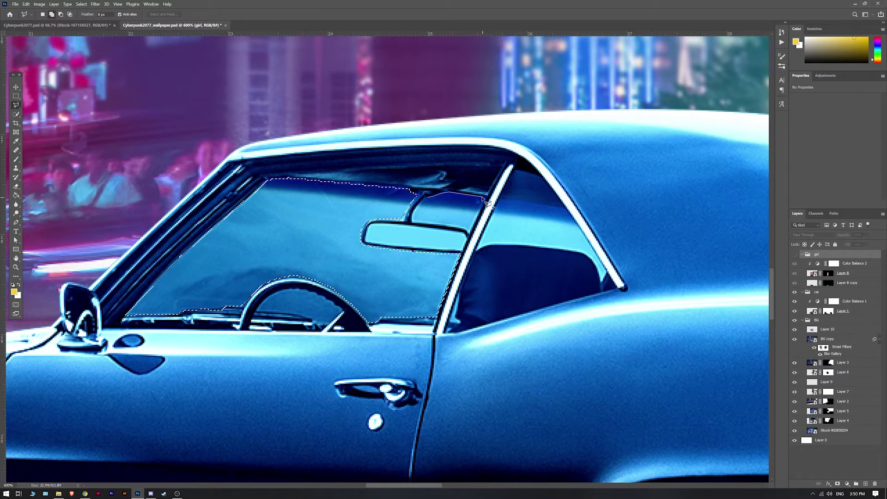
- Mask out the car's selected side-window glass and pick the Lasso for the gap inside the pistol's trigger guard
left_click(814, 315)
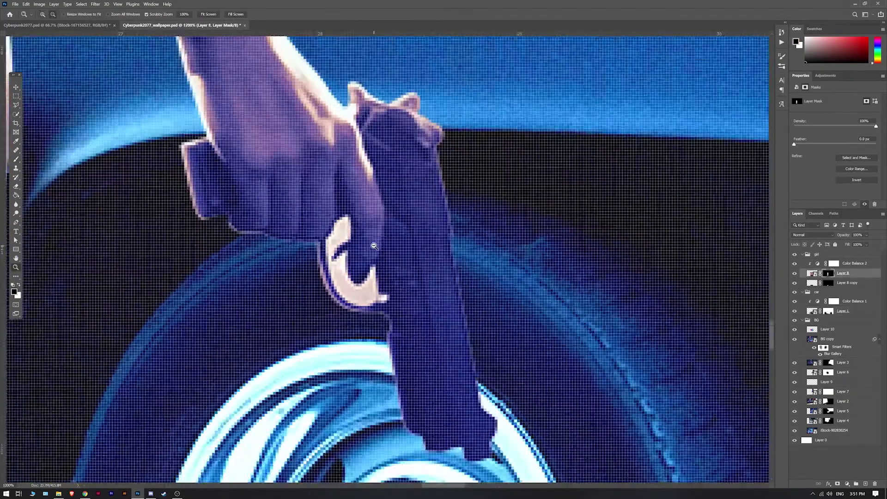
key("l")
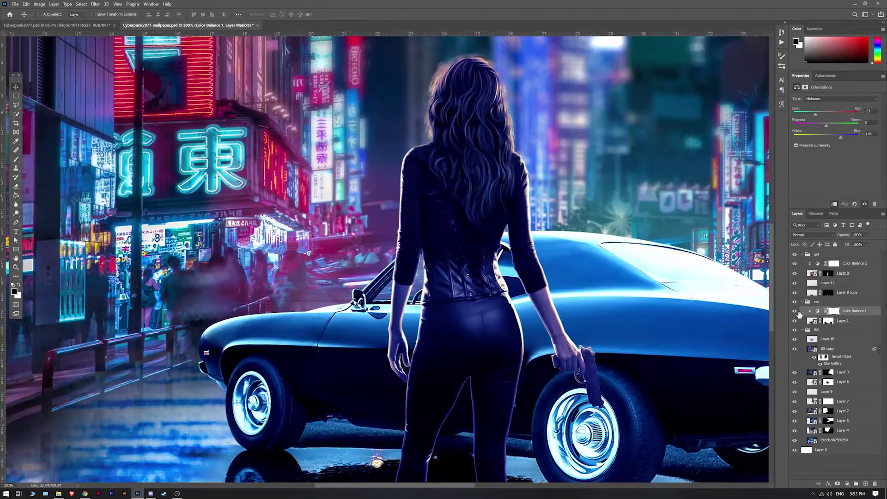
- Add a magenta Color Fill clipped to the car and paint its mask to cast pink light on the bodywork and wheels
left_click(847, 484)
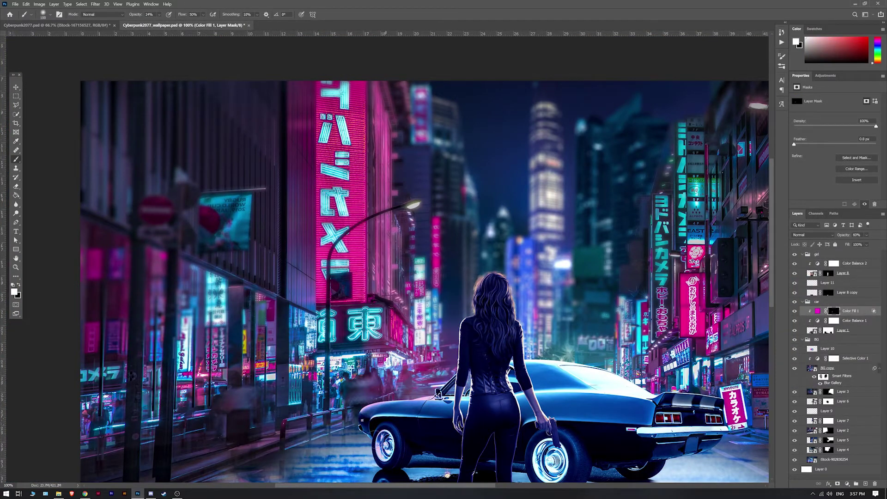
key("ctrl+plus")
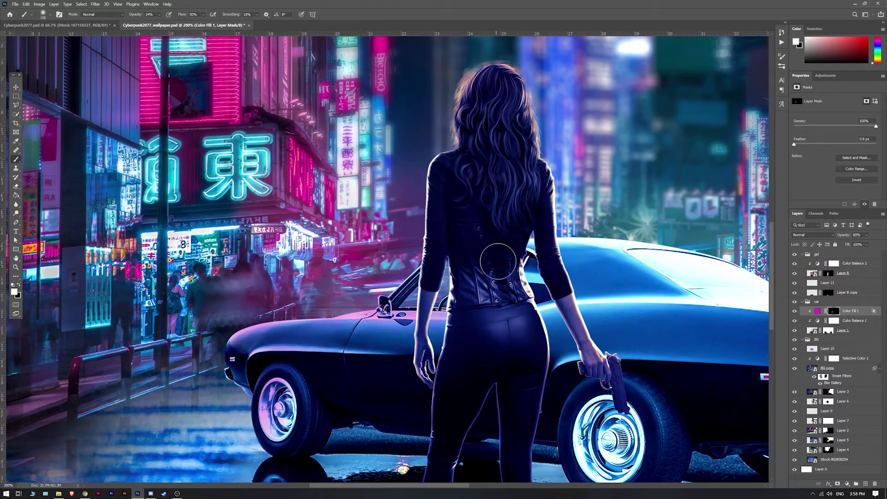
left_click_drag(559, 408, 309, 411)
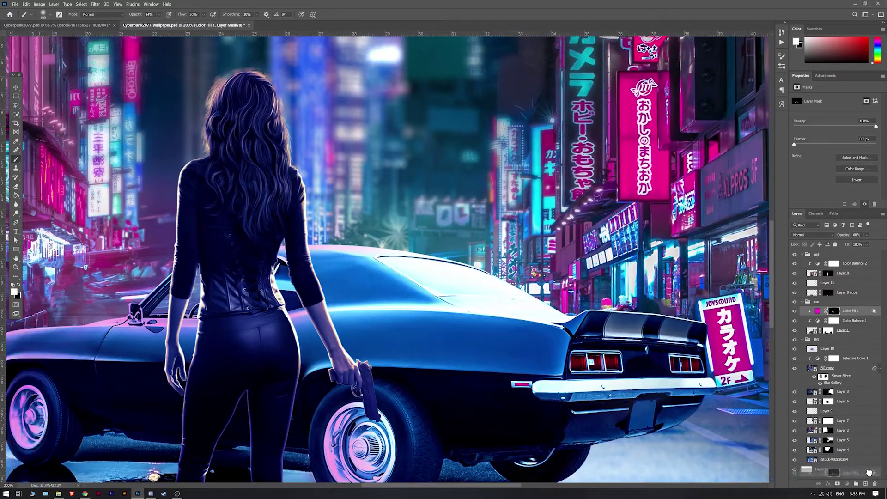
- Duplicate the magenta Color Fill into the girl group and paint its mask for pink rim light on her hair and arm
key("ctrl+j")
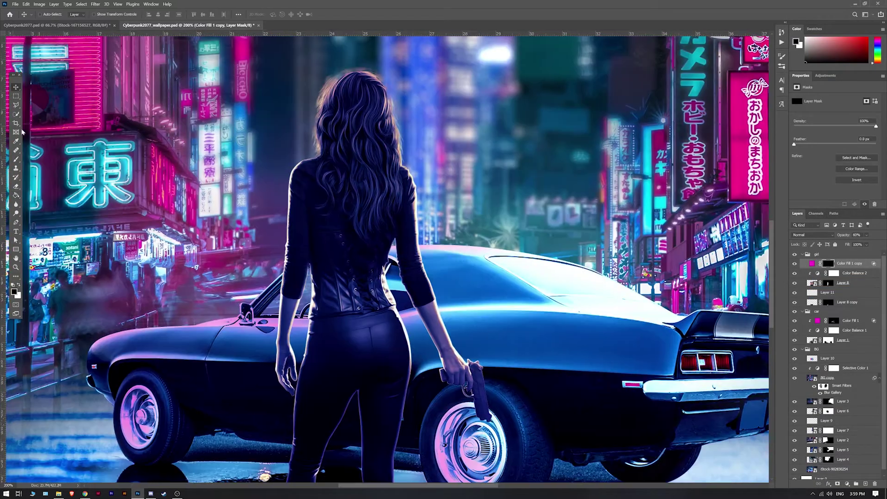
scroll(335, 320, "down", 4)
scroll(398, 295, "up", 4)
scroll(299, 231, "up", 3)
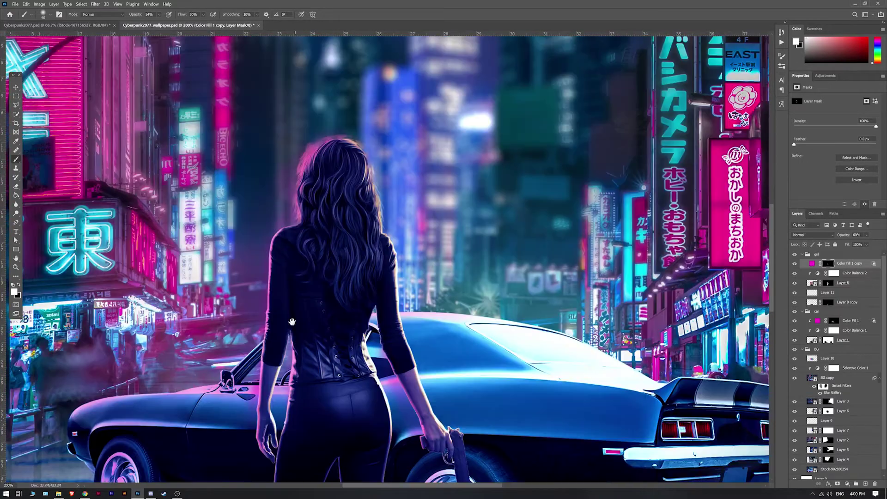
- Duplicate the woman's Color Fill, recolour it cyan and paint its mask along the opposite side of her body
scroll(291, 317, "down", 6)
scroll(291, 317, "right", 3)
key("ctrl+j")
key("x")
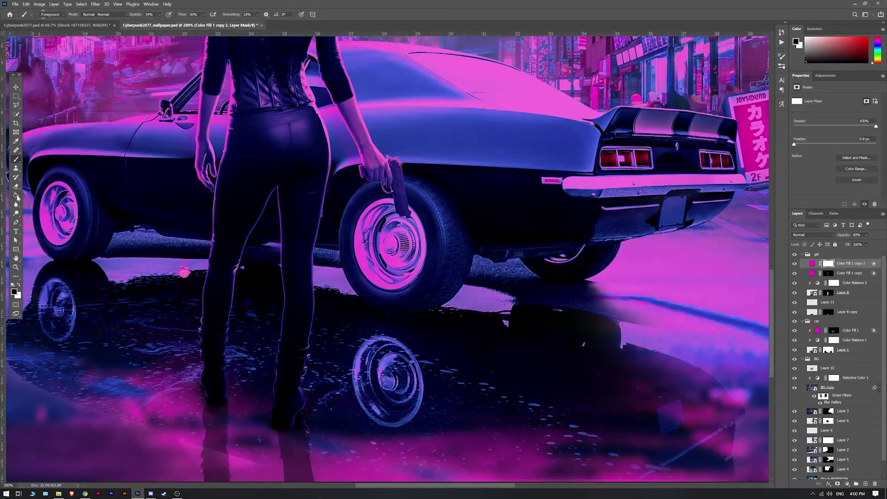
scroll(191, 250, "up", 5)
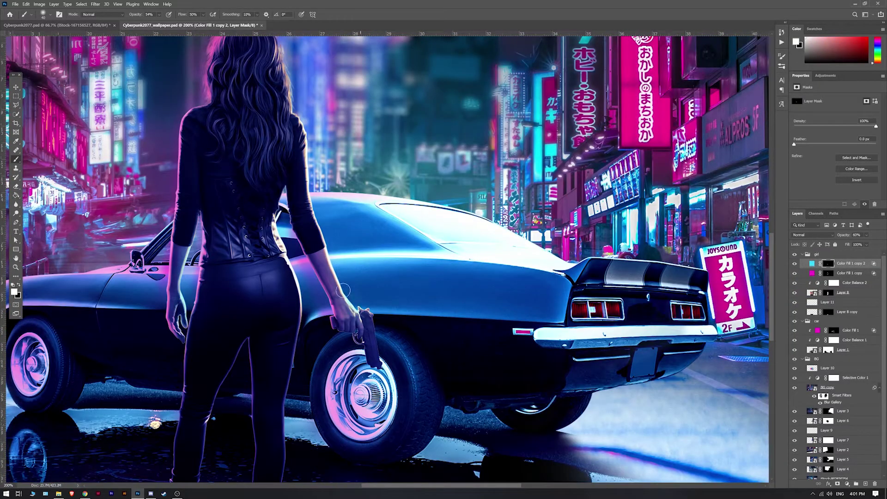
scroll(368, 149, "up", 3)
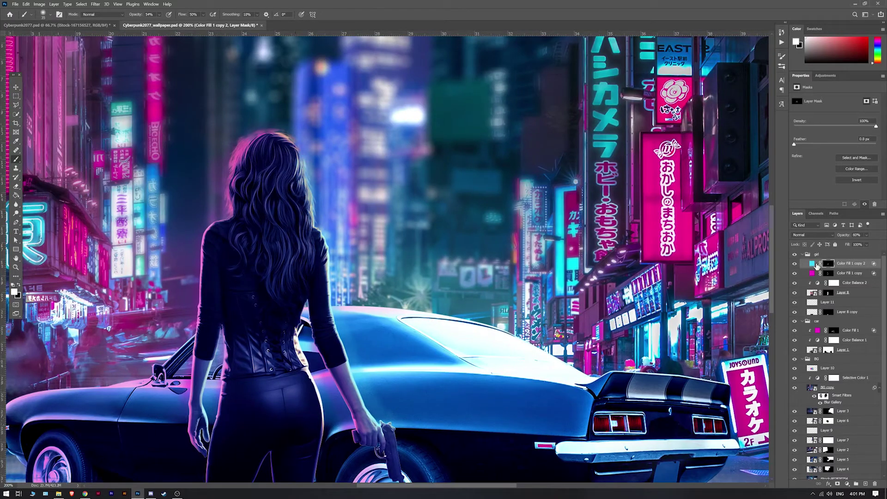
- Paint cyan rim light along the woman's legs and arm at 78% brush opacity, and open the Color Balance 2 settings
scroll(246, 404, "down", 10)
scroll(246, 404, "right", 2)
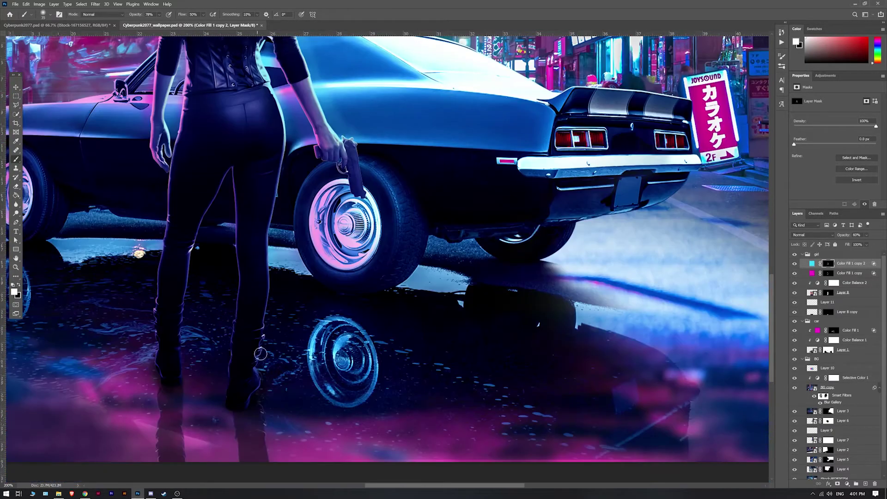
scroll(246, 404, "up", 8)
key("7")
key("8")
scroll(238, 179, "right", 2)
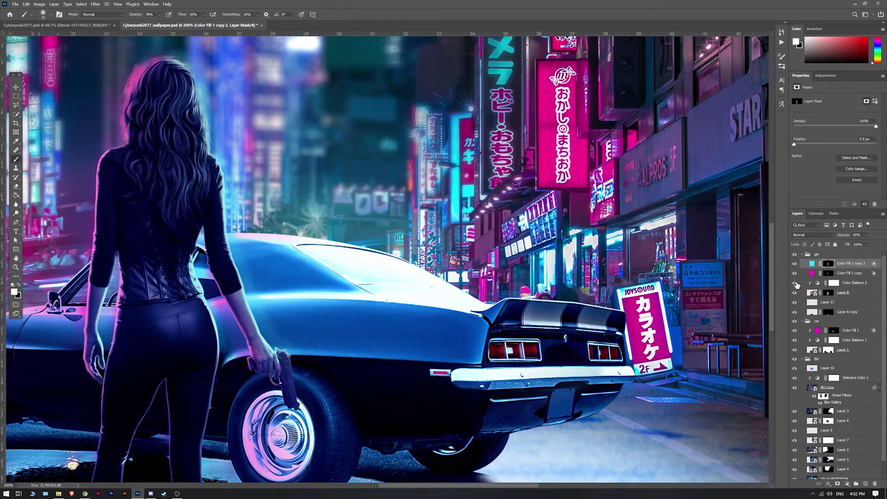
left_click(817, 282)
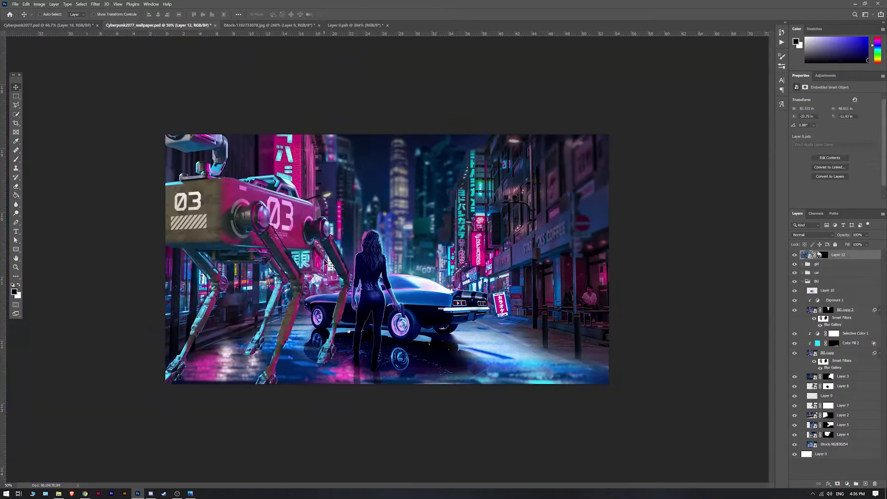
- Shrink and mirror the robot dog on Layer 12, place it beside the car's front, and undo the last layer-arrangement change
key("ctrl+t")
left_click_drag(166, 137, 209, 291)
key("Return")
key("ctrl+g")
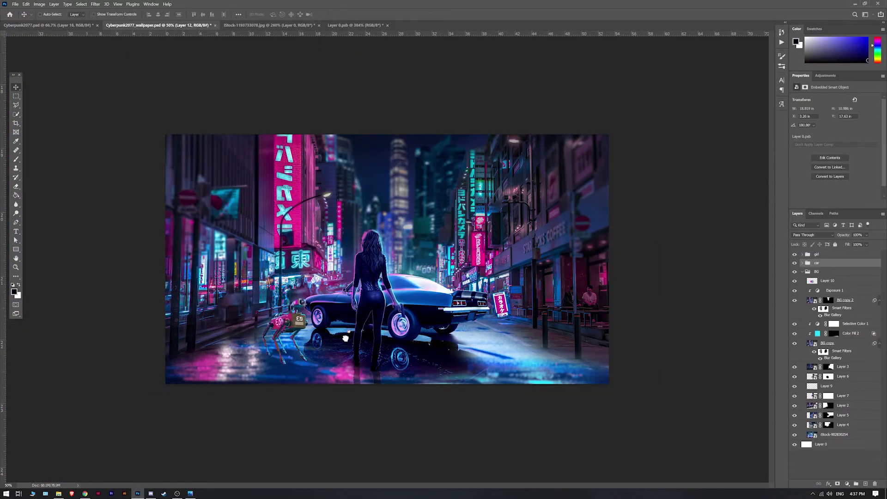
key("ctrl+z")
- Duplicate the robot dog layer as a reflection, reduce the copy's opacity to 47%, and position it upside down beneath the dog's feet
key("ctrl+j")
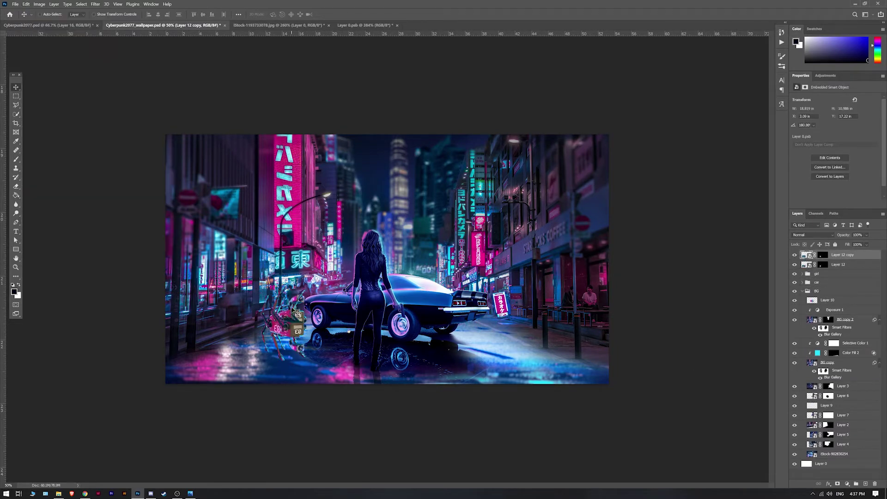
key("4")
key("7")
scroll(281, 361, "up", 5)
key("ctrl+t")
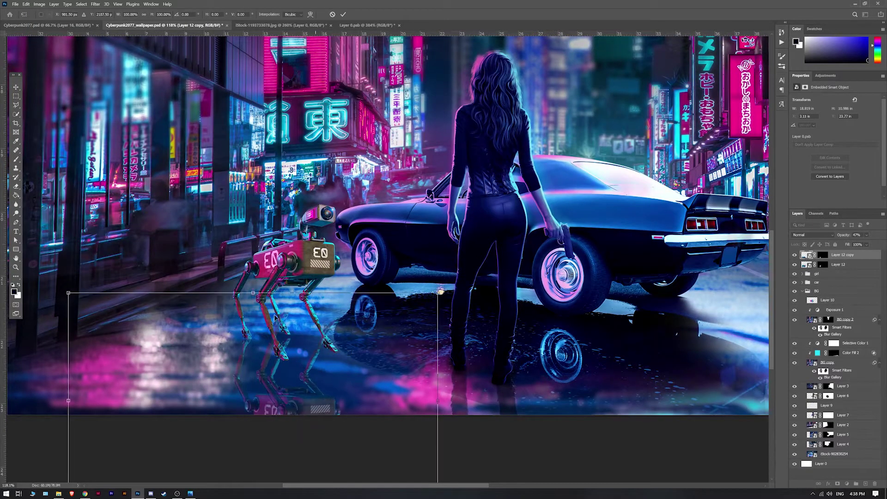
key("Return")
- Prepare the reflection's layer mask for brushing and move the reflection layer beneath the original robot dog layer
key("b")
key("ctrl+backslash")
key("x")
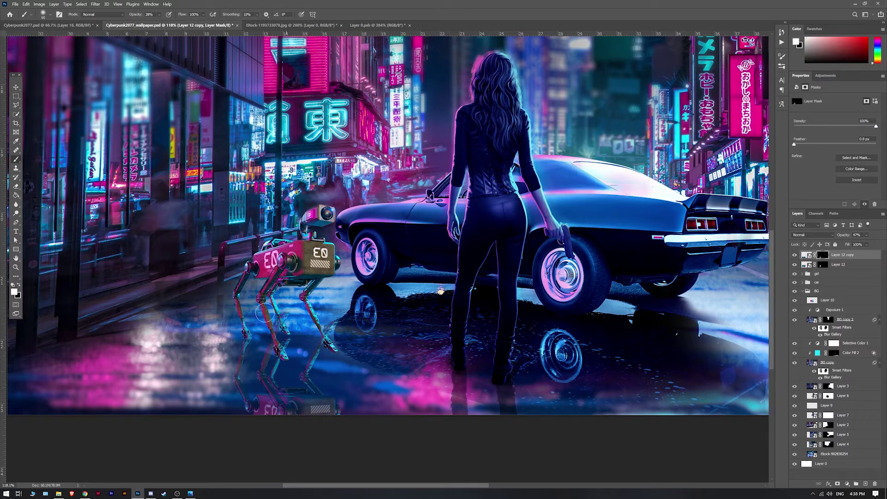
left_click_drag(807, 254, 806, 268)
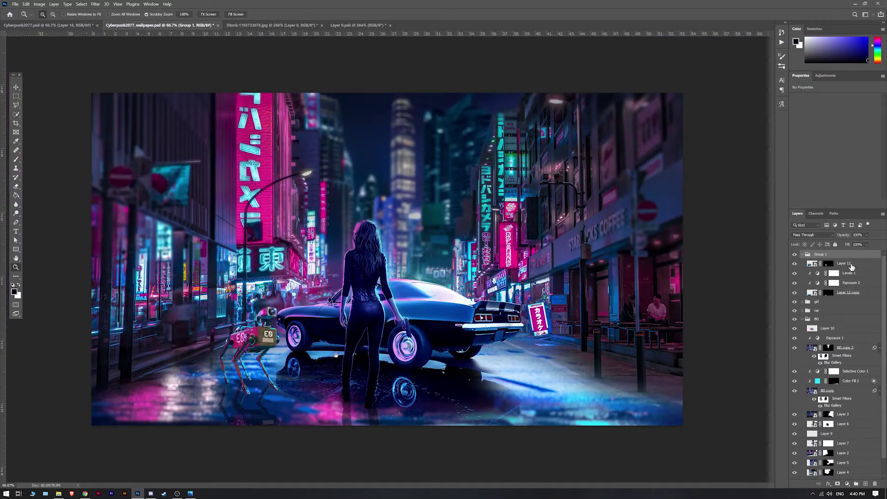
- Tint the robot dog with a clipped Color Balance layer, with the highlights' Cyan–Red value at -32
left_click_drag(806, 296, 799, 313)
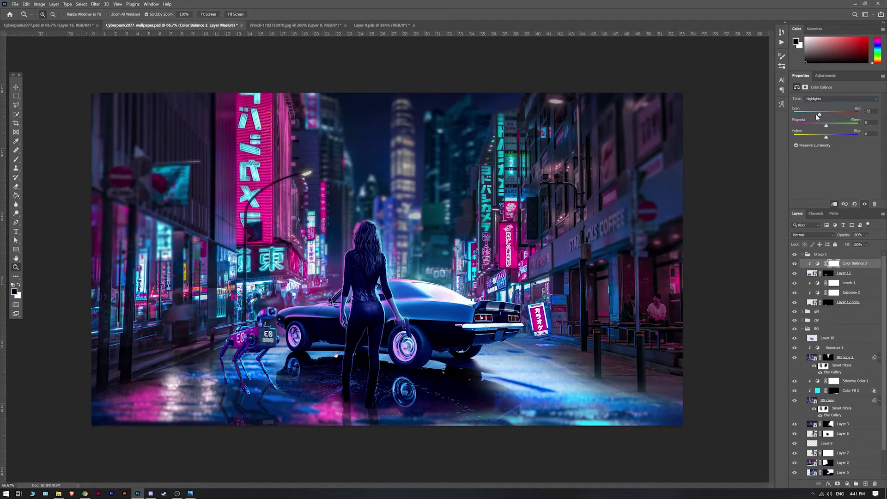
left_click_drag(834, 134, 810, 135)
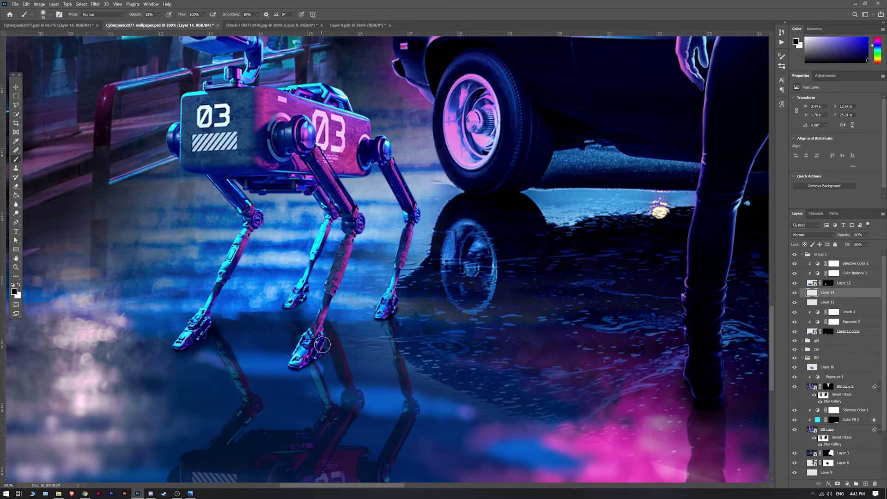
- Paint contact shadows around the robot dog's feet on Layer 14 and warp its reflection to meet the feet
left_click_drag(317, 262, 351, 314)
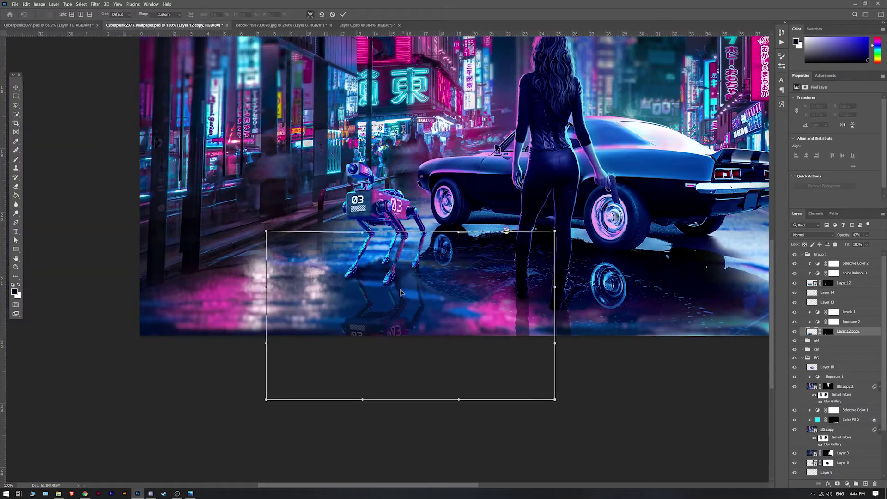
left_click_drag(554, 231, 547, 151)
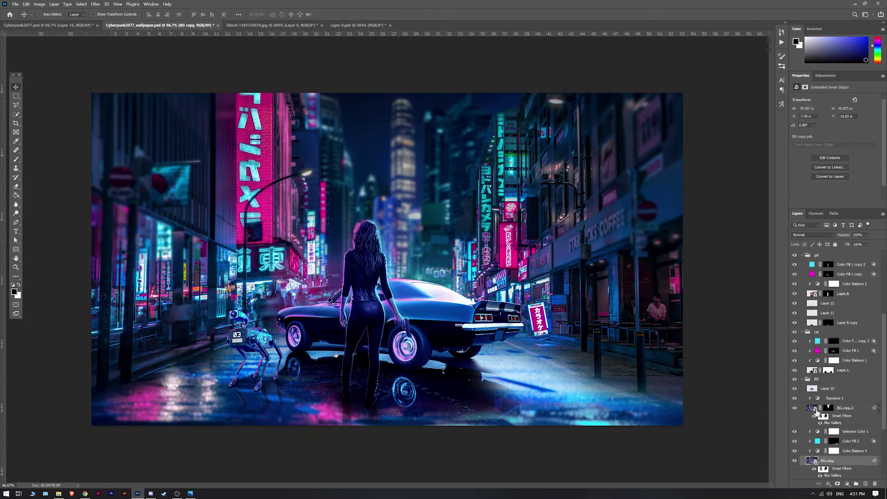
- Paint a red glow over the muscle car's taillights on a new layer, using Color Dodge blending
left_click(812, 234)
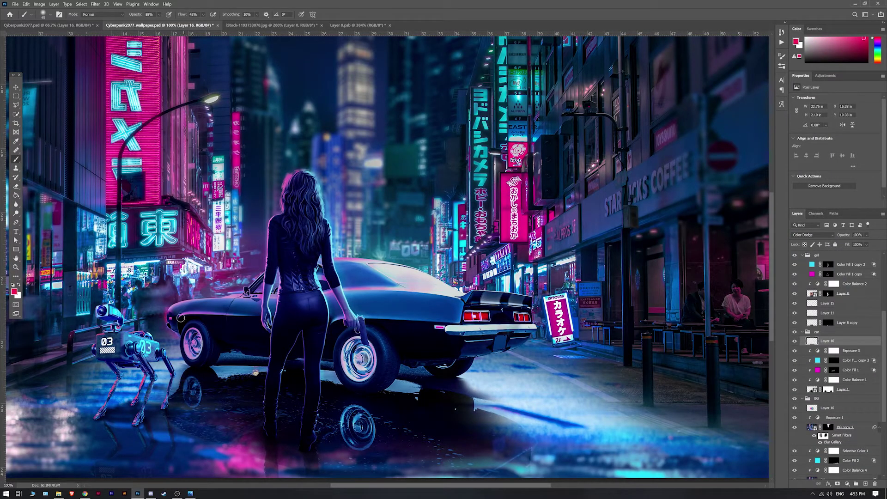
key("ctrl+shift+alt+n")
left_click_drag(466, 319, 506, 321)
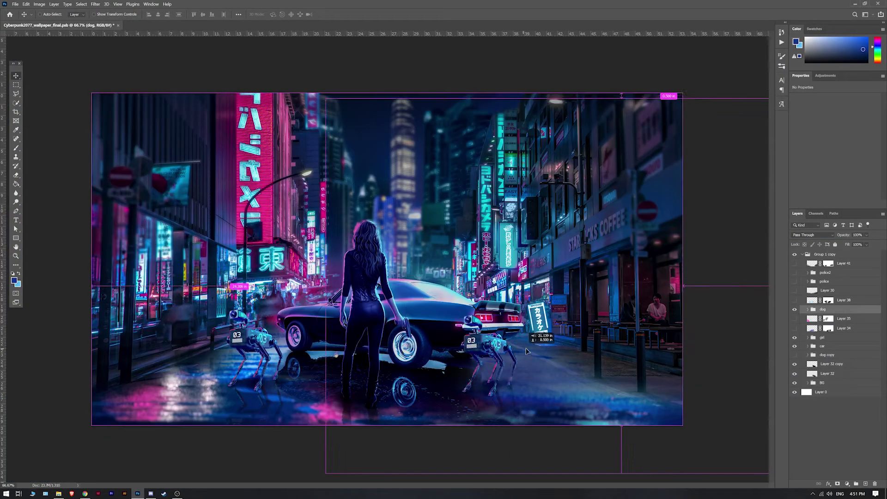
- Scale and position the mirrored robot dog copy behind the muscle car's rear, beside the shop sign
key("ctrl+t")
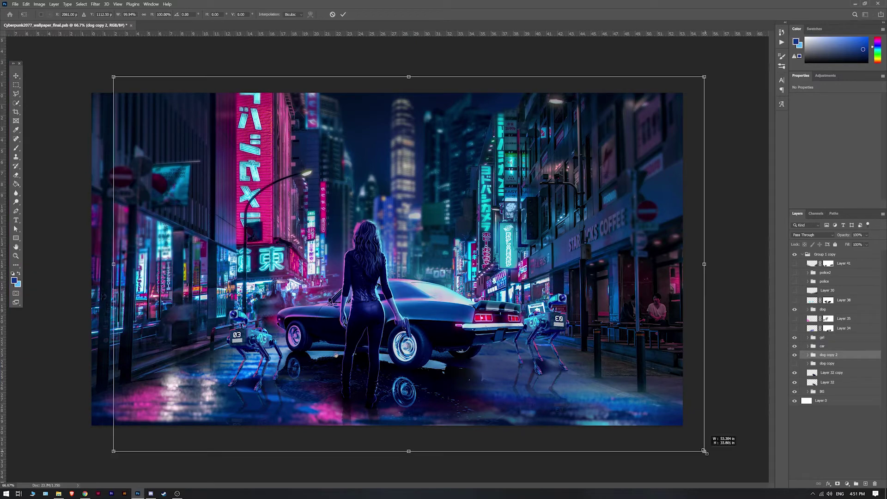
left_click_drag(539, 347, 588, 347)
key("Return")
- Change the Color Fill 3 layer in the second robot dog's group to magenta
left_click(808, 355)
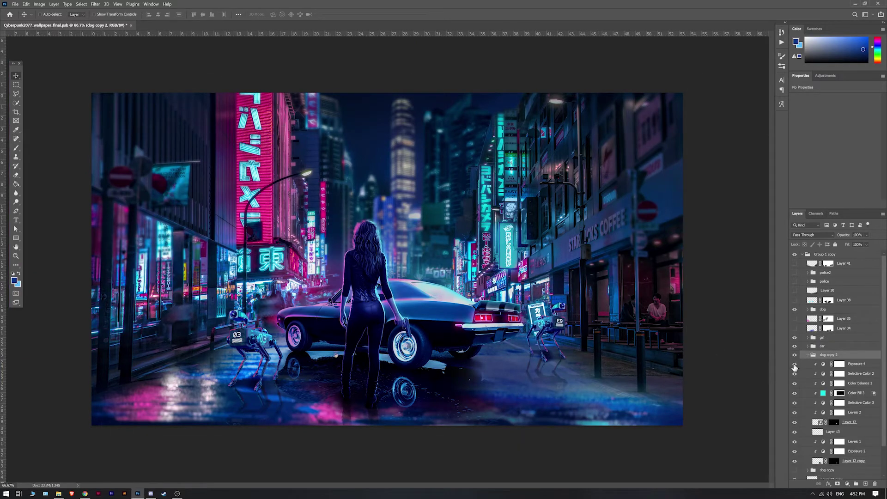
left_click(807, 354)
scroll(584, 342, "up", 5)
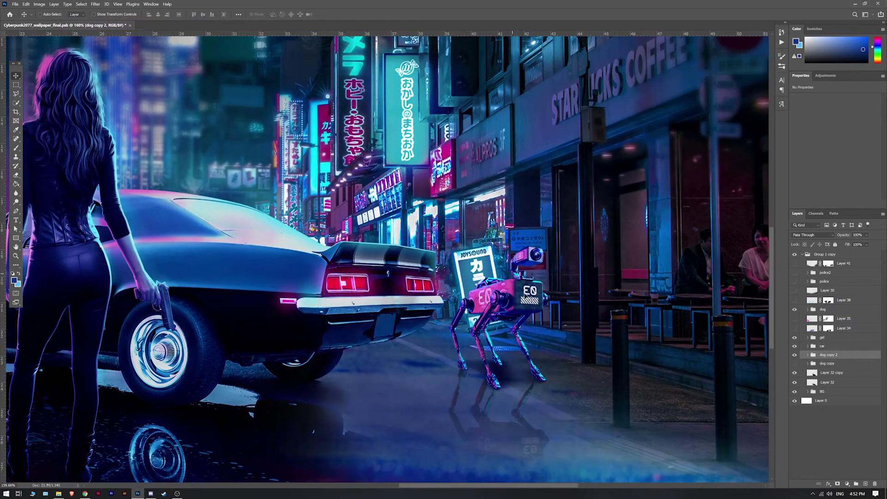
left_click(808, 355)
left_click(855, 393)
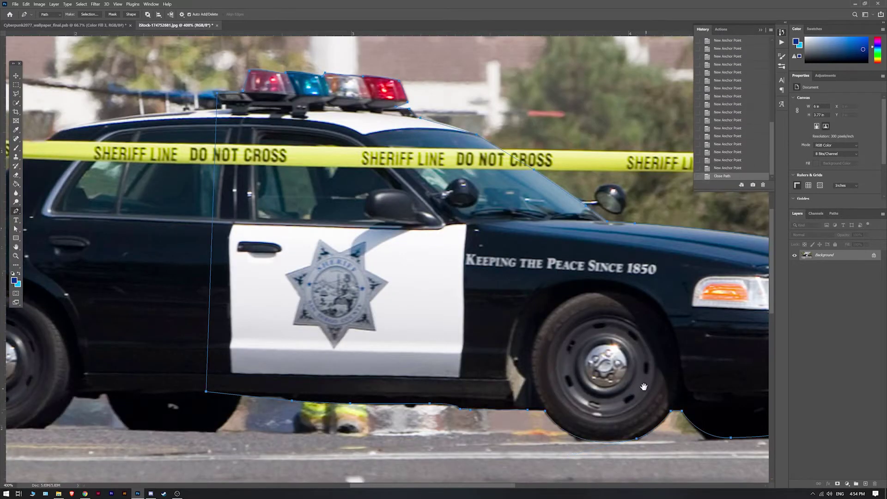
- Cut out the sheriff car along its path and transform it in the wallpaper to fill the scene's lower-left foreground
right_click(731, 196)
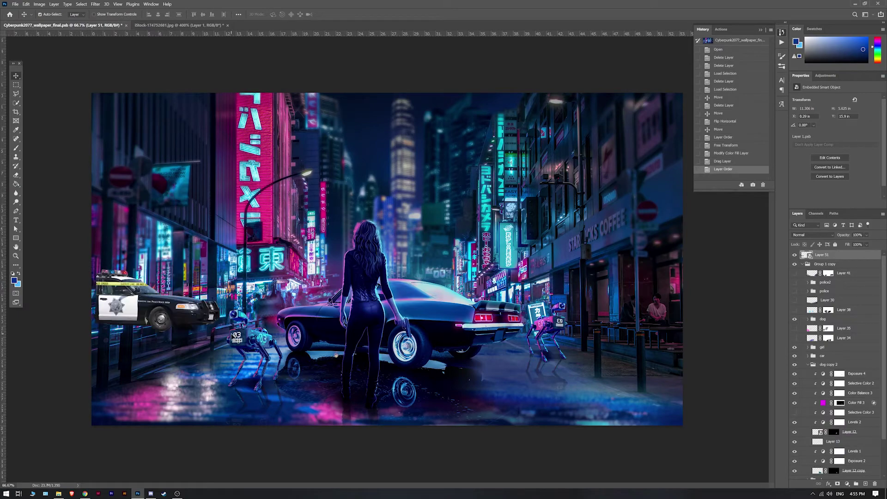
key("ctrl+t")
mouse_move(219, 270)
left_mouse_down()
mouse_move(247, 233)
mouse_move(221, 257)
left_mouse_up()
key("Return")
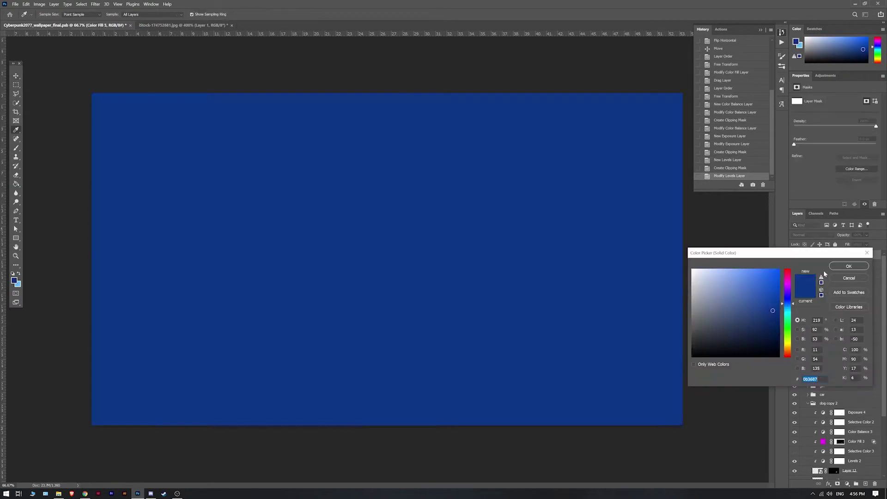
- Clip a magenta Color Fill to the foreground police car and fill its mask with black for painting rim light
right_click(748, 196)
left_click(762, 200)
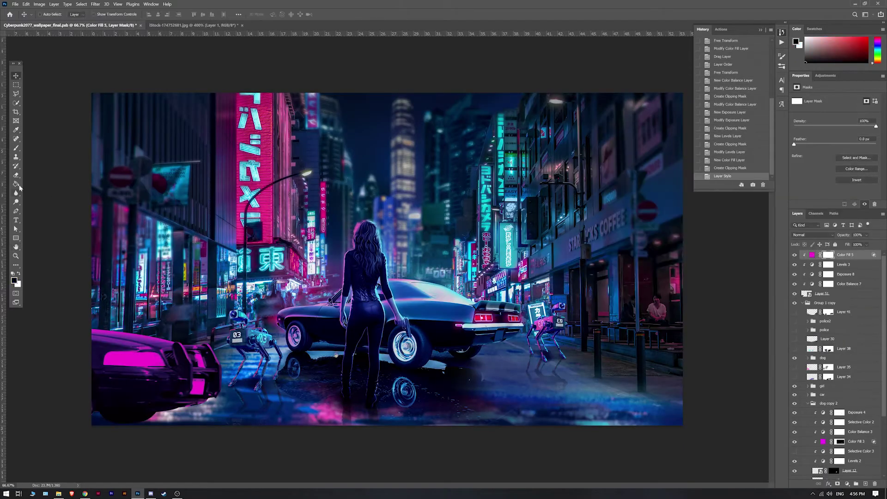
left_click(97, 315)
key("s")
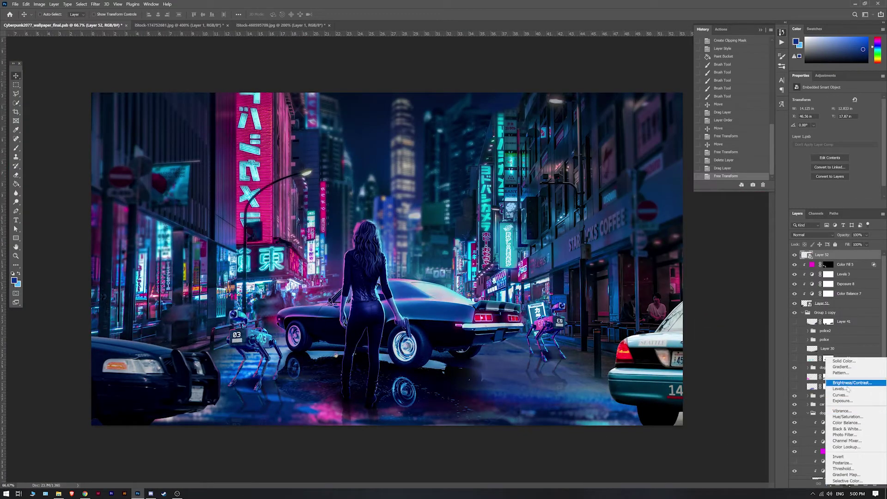
- Darken the second police car with clipped Exposure and shift its Color Balance midtones towards blue, with Cyan–Red at -7
left_click(785, 325)
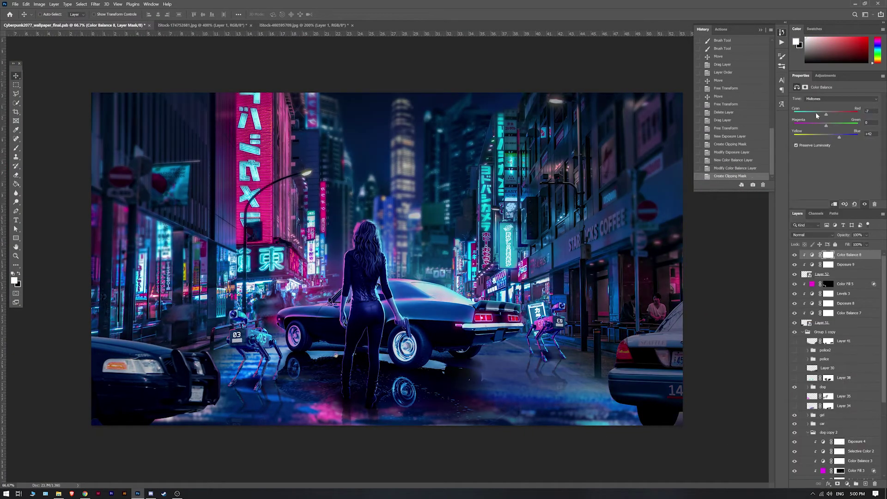
left_click_drag(828, 139, 835, 138)
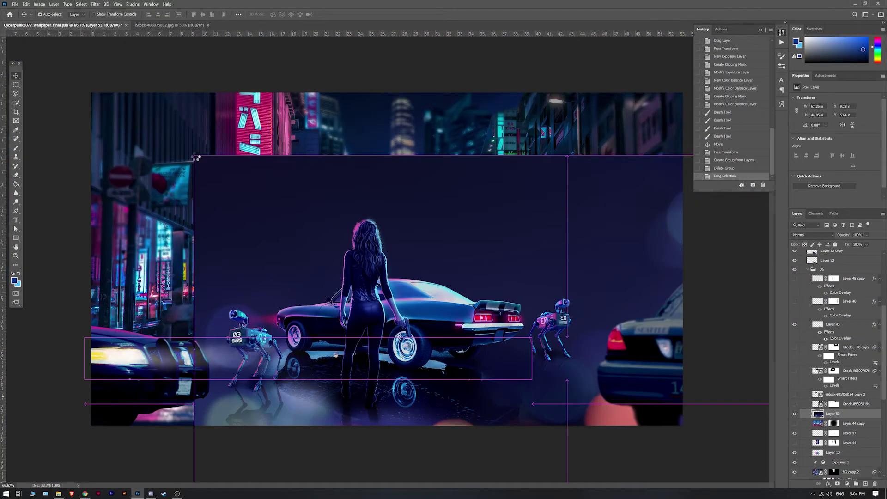
- Rotate and shrink the bokeh texture behind the woman, blend it as Color Dodge, and set its opacity to 67%
mouse_move(566, 392)
left_mouse_down()
mouse_move(318, 190)
mouse_move(346, 79)
mouse_move(416, 95)
left_mouse_up()
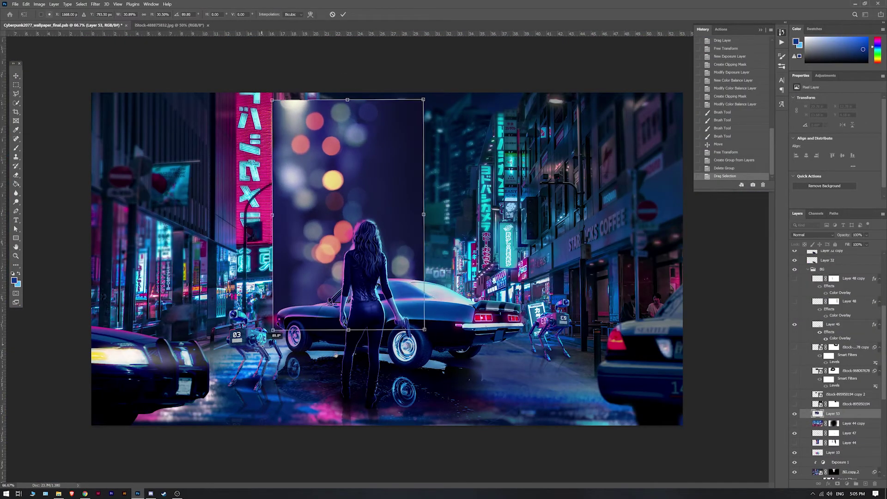
key("Return")
left_click(813, 235)
left_click(800, 299)
left_click_drag(407, 185, 434, 176)
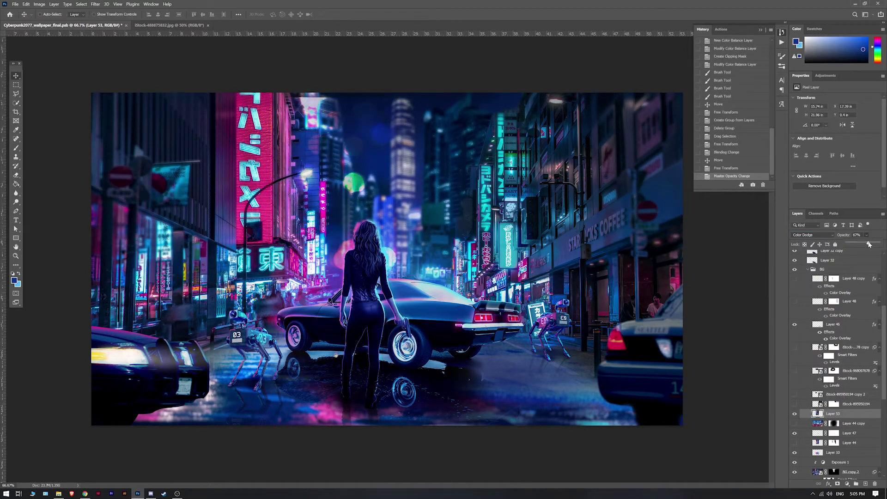
key("6")
key("7")
- Show the hidden light and glow layers in the BG group and delete the bokeh texture layer
left_click(794, 415)
left_click_drag(794, 270, 794, 341)
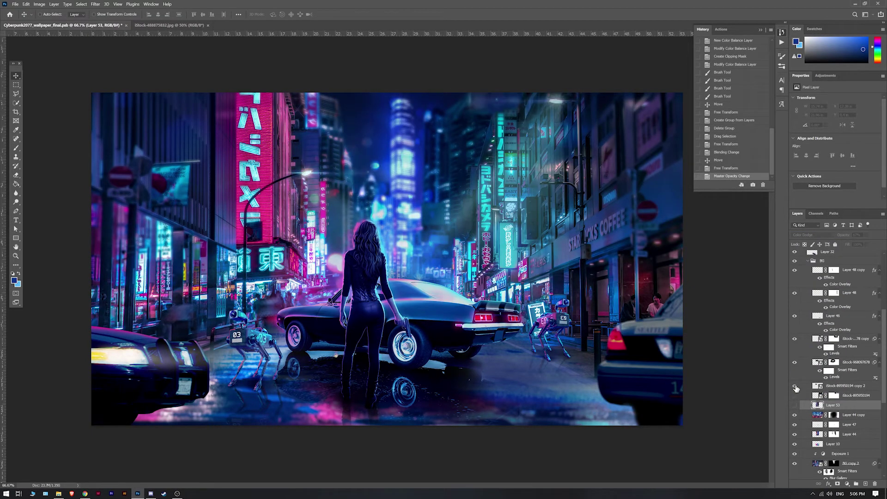
key("Delete")
scroll(794, 369, "up", 10)
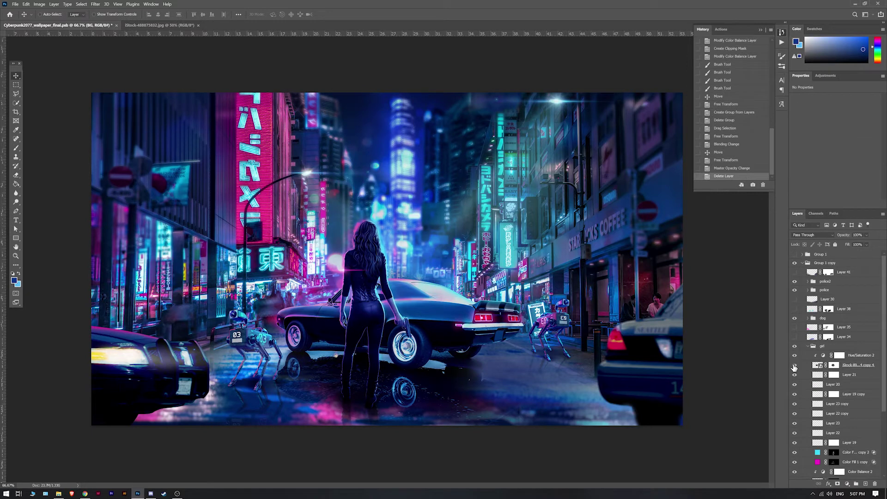
- Paint blue mist over the street and police cars with the cloud 1821 brush
key("ctrl+z")
key("b")
left_click(782, 55)
left_click(684, 206)
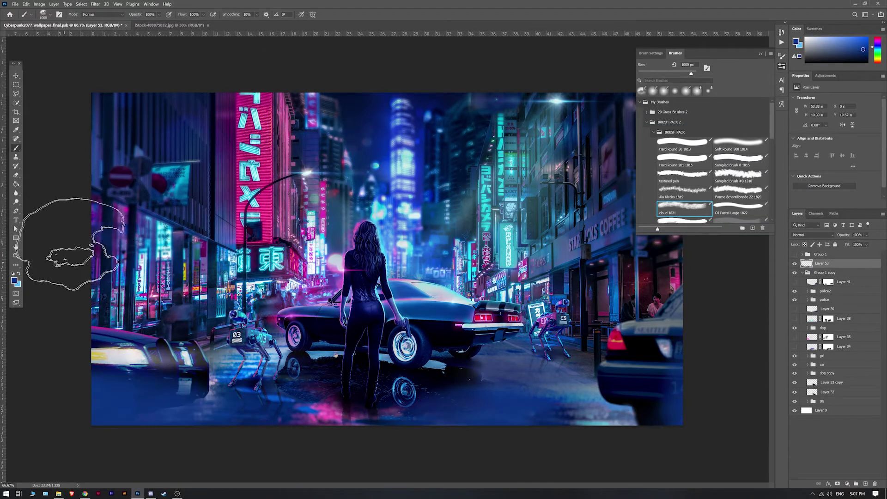
left_click(79, 258)
- Paint magenta mist around the robot dog and the woman's legs on a new layer above Layer 30
left_click(827, 308)
key("ctrl+shift+alt+n")
mouse_move(198, 342)
left_mouse_down()
mouse_move(258, 364)
mouse_move(287, 361)
left_mouse_up()
key("F5")
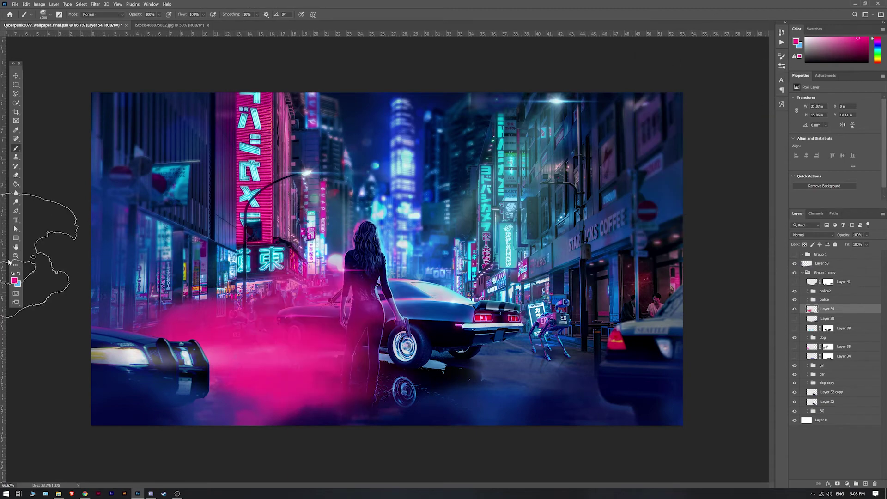
- Undo the last three mist strokes, enlarge the cloud brush, and swap the foreground and background colours
key("ctrl+z")
key("ctrl+z")
key("ctrl+z")
key("bracketright")
key("bracketright")
key("bracketright")
key("ctrl+plus")
scroll(319, 414, "down", 2)
scroll(319, 413, "left", 3)
scroll(320, 413, "up", 2)
scroll(320, 414, "right", 3)
left_click(19, 274)
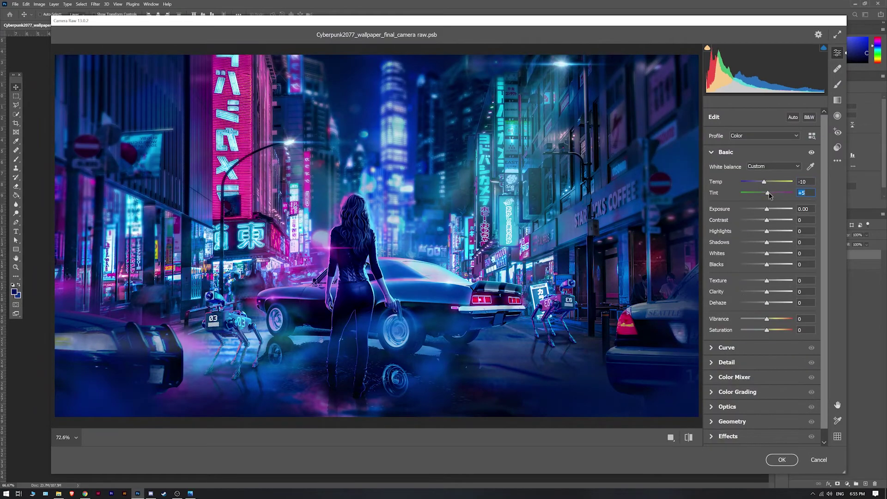
- In Camera Raw, set Tint to +6, Exposure +0.15, Contrast +5, Highlights +12, Shadows -1 and Whites -3
left_click_drag(770, 196, 772, 231)
left_click_drag(767, 242, 762, 244)
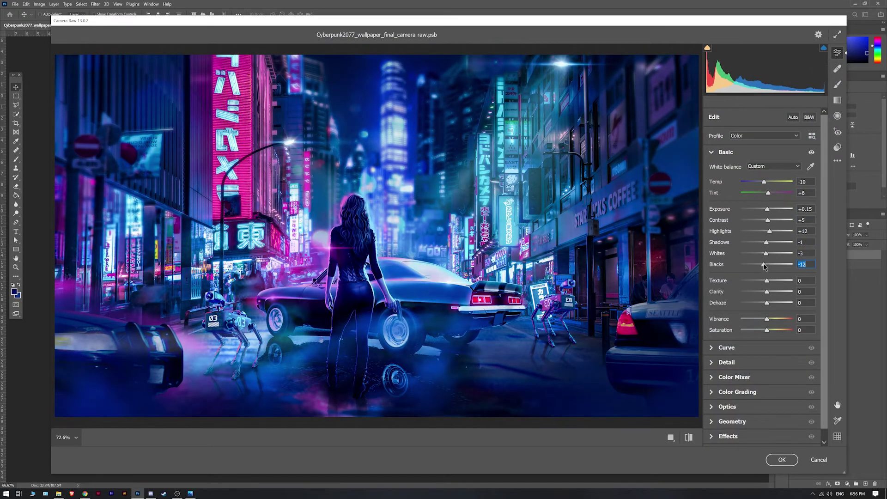
- Set Blacks to -10, Texture +14, Clarity +26 and Dehaze -10, and slightly reduce Saturation
left_click_drag(768, 283, 771, 281)
left_click_drag(767, 292, 768, 319)
left_click_drag(767, 330, 761, 332)
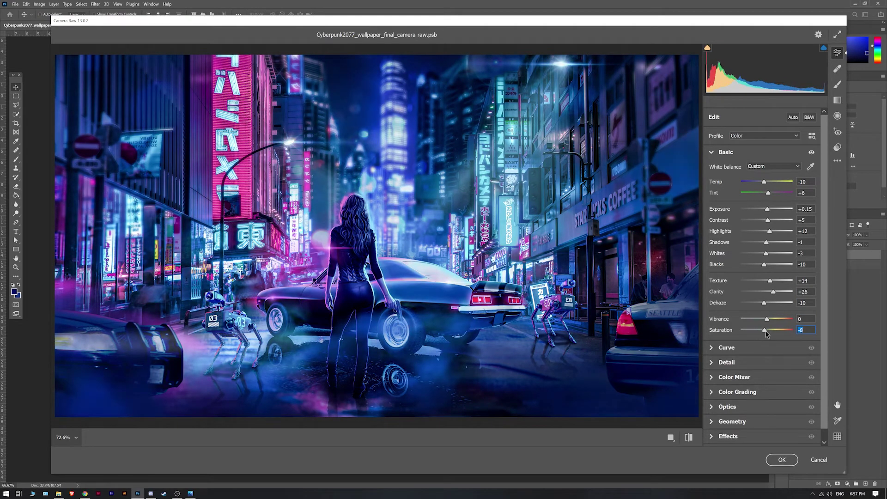
- Open Camera Raw's Color Grading settings and lower the shadows' luminance to -5
left_click(726, 349)
left_click(726, 167)
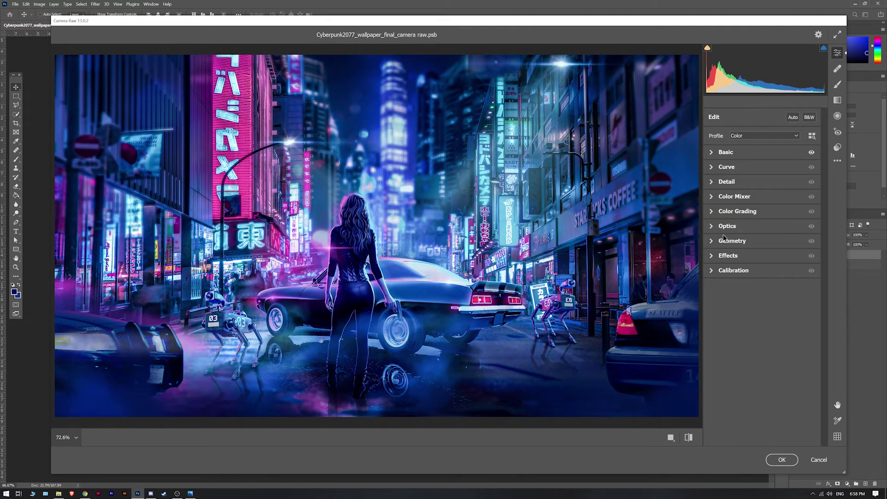
left_click(737, 211)
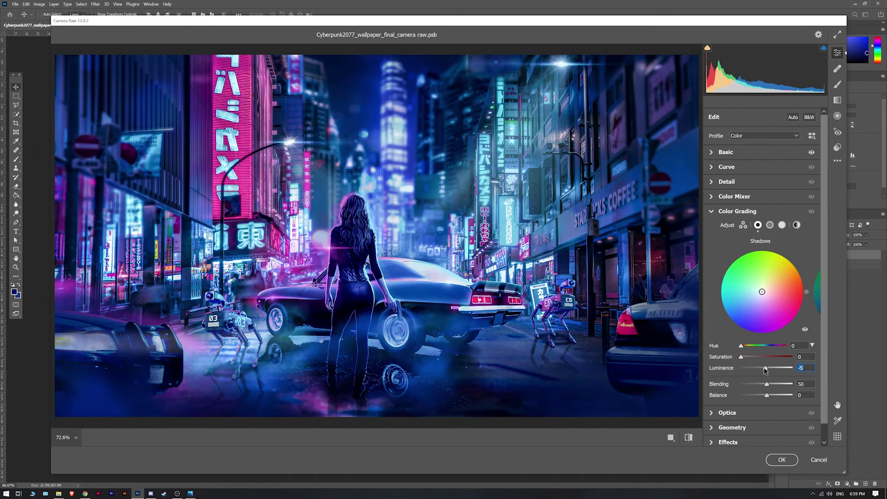